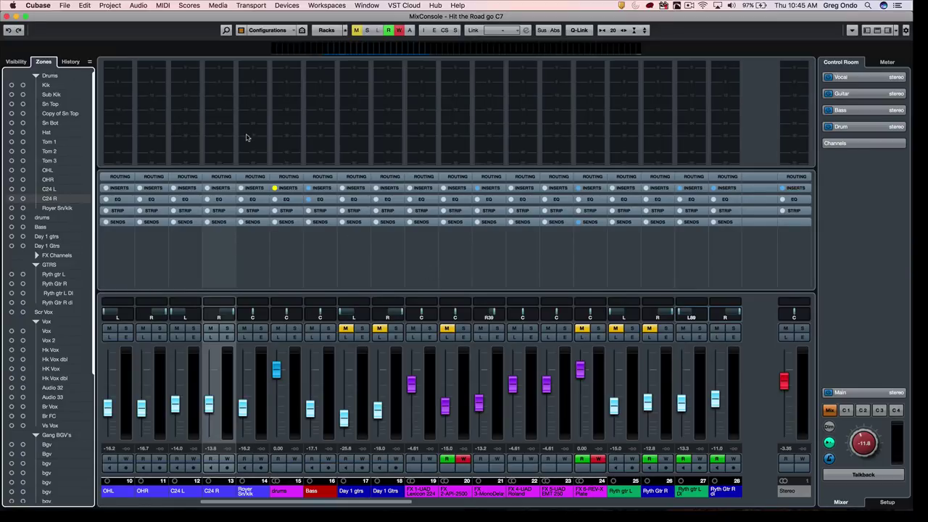
- In VST Connections Outputs, set the Stereo bus's audio device to Not Connected
left_click(287, 6)
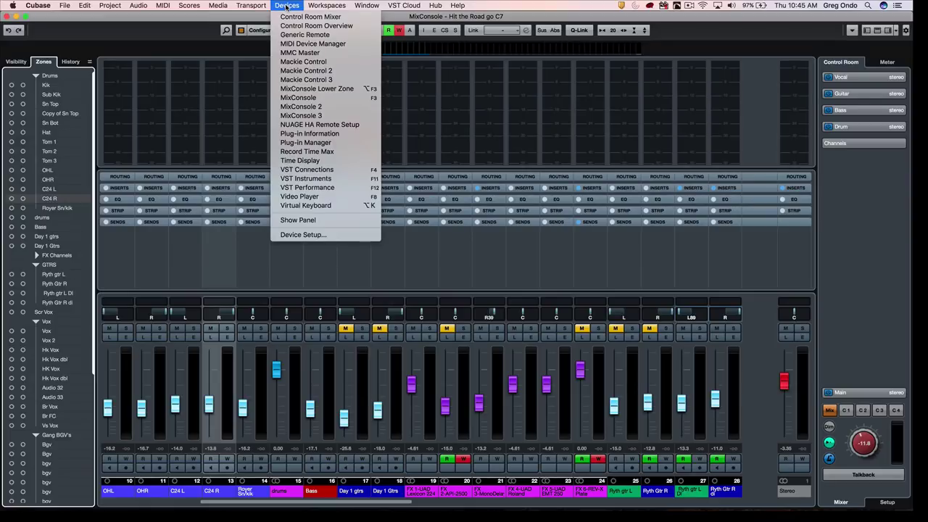
left_click(321, 170)
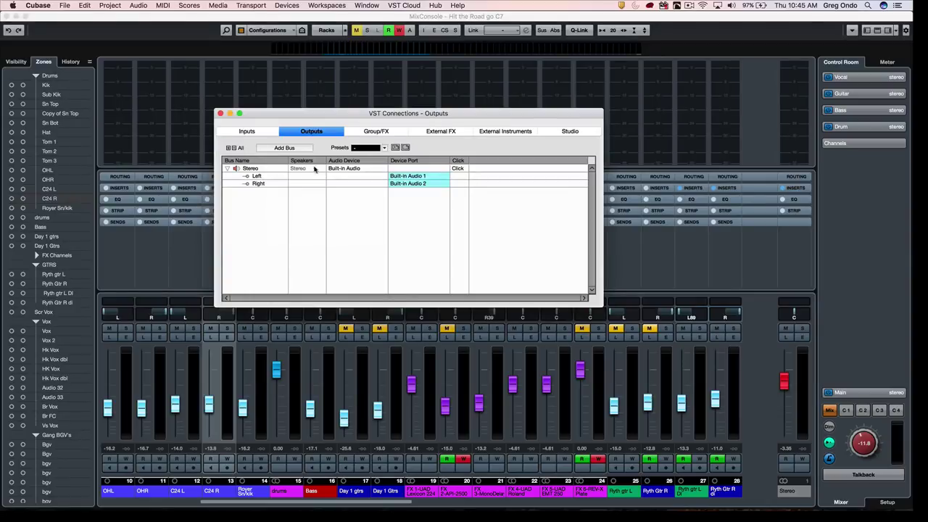
left_click(261, 134)
left_click(301, 133)
left_click(354, 168)
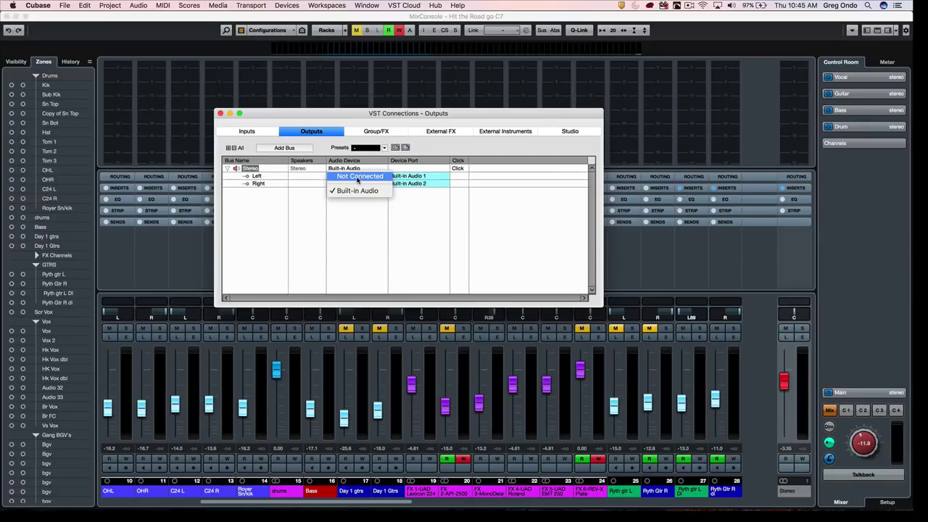
left_click(357, 179)
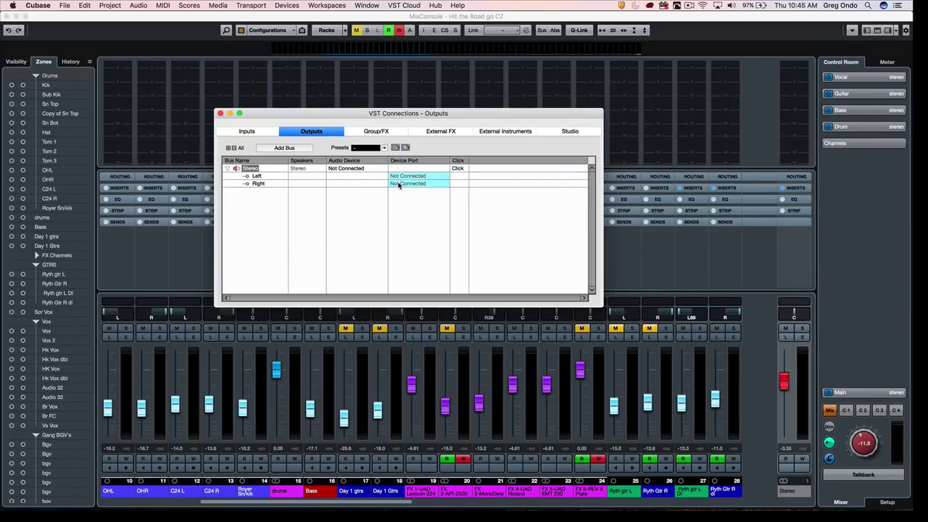
left_click(565, 132)
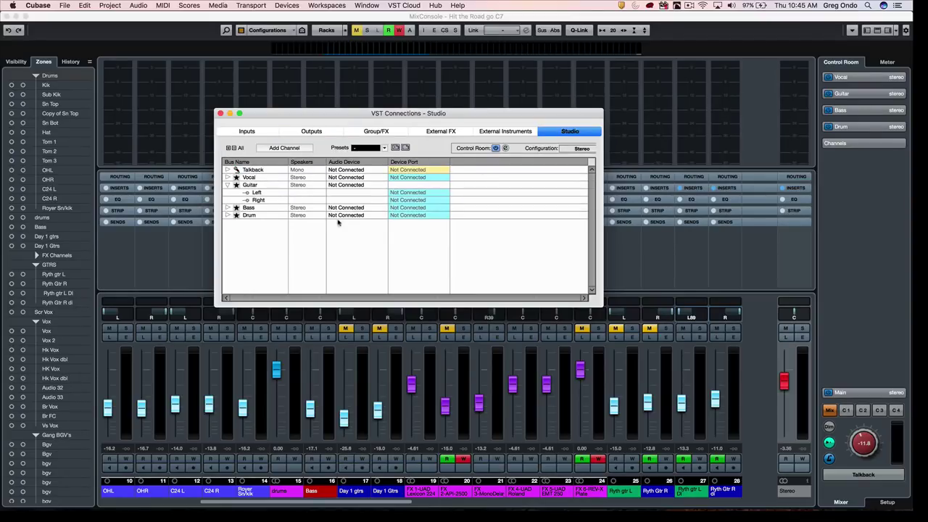
right_click(245, 234)
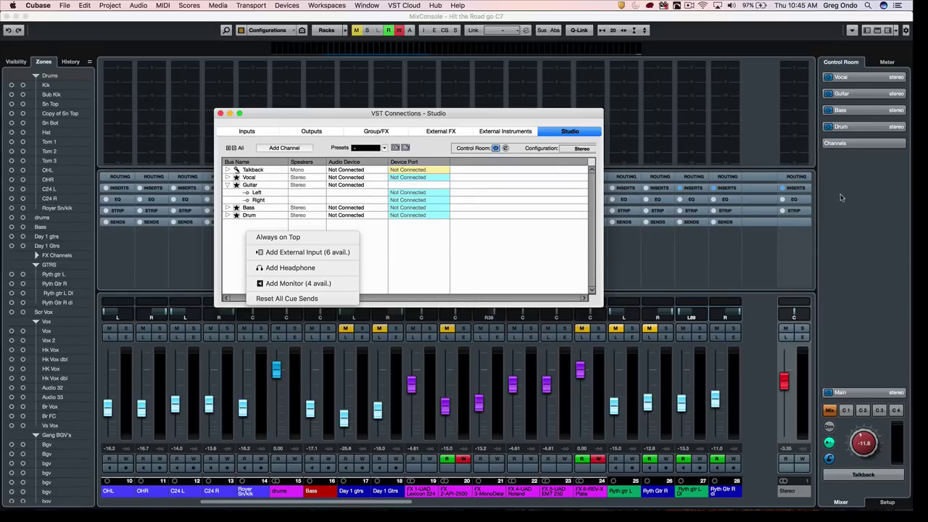
left_click(287, 5)
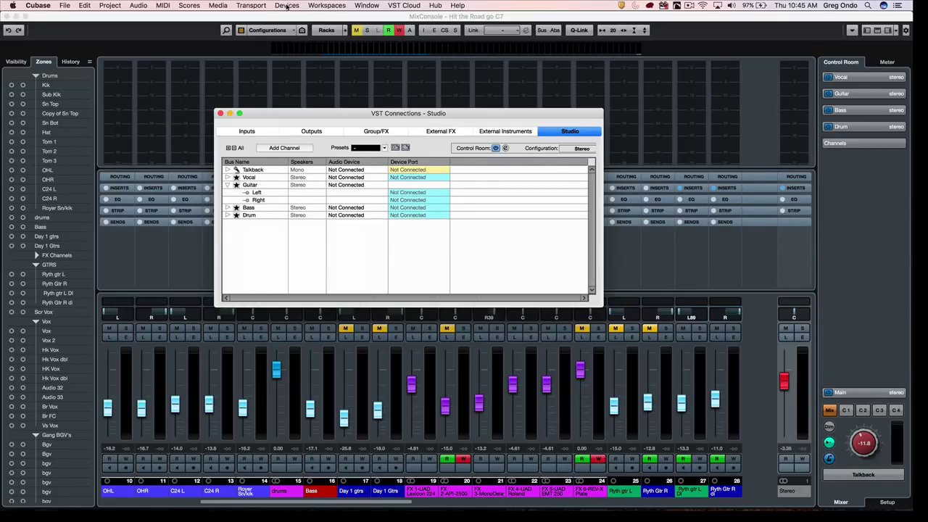
left_click(287, 6)
left_click(293, 16)
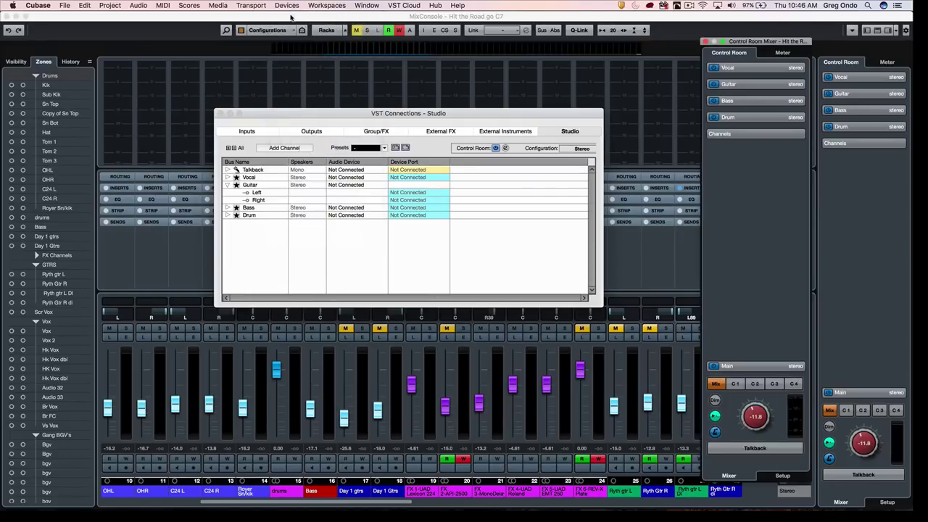
left_click(705, 41)
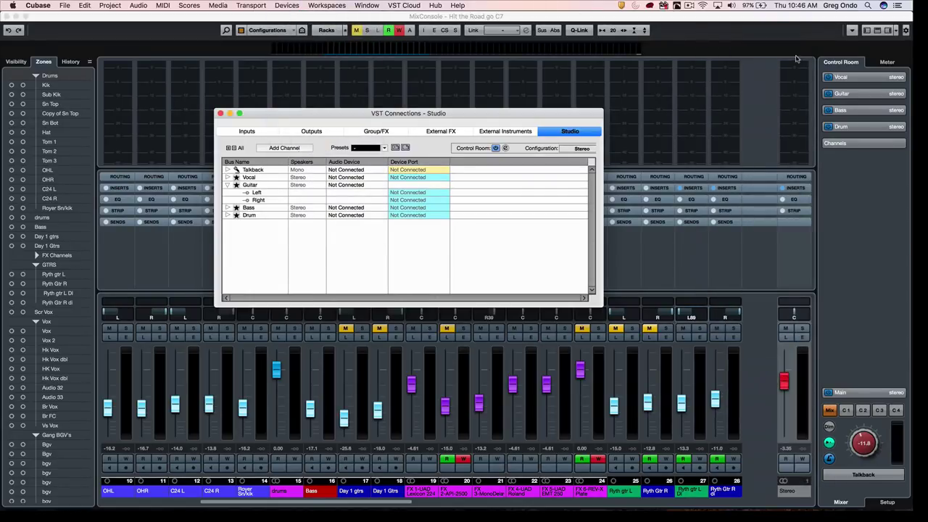
left_click(888, 33)
left_click(888, 32)
left_click(888, 32)
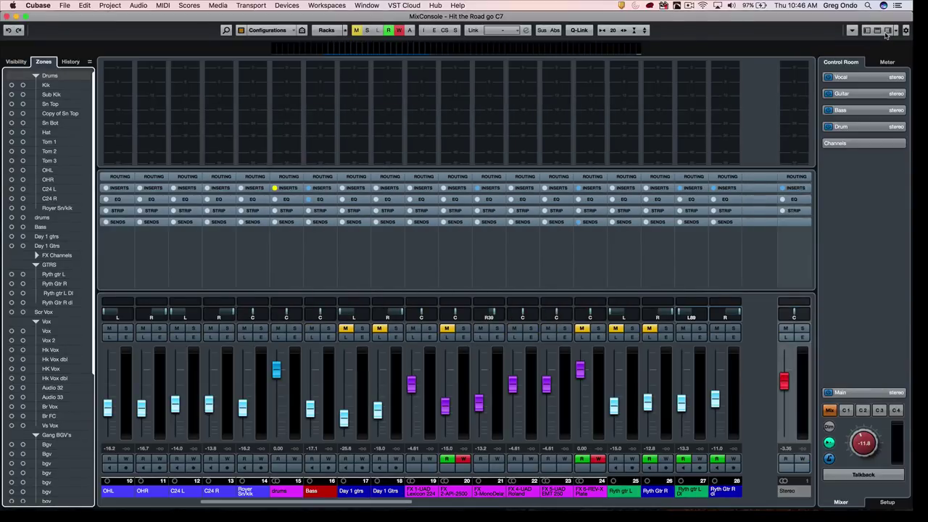
left_click(887, 32)
left_click(888, 32)
key("F4")
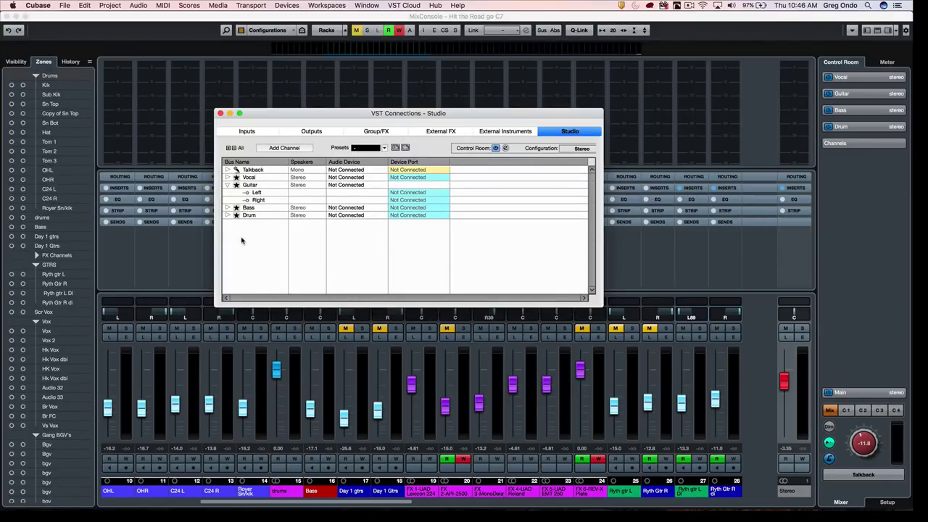
- Add a Stereo monitor set named 'Yamaha HS 7' to the Studio bus list
right_click(247, 238)
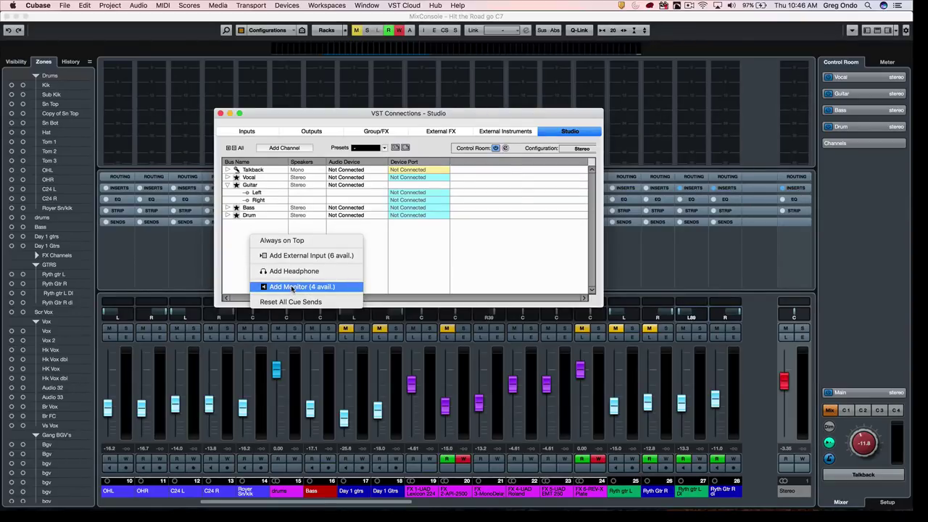
left_click(292, 287)
left_click(430, 155)
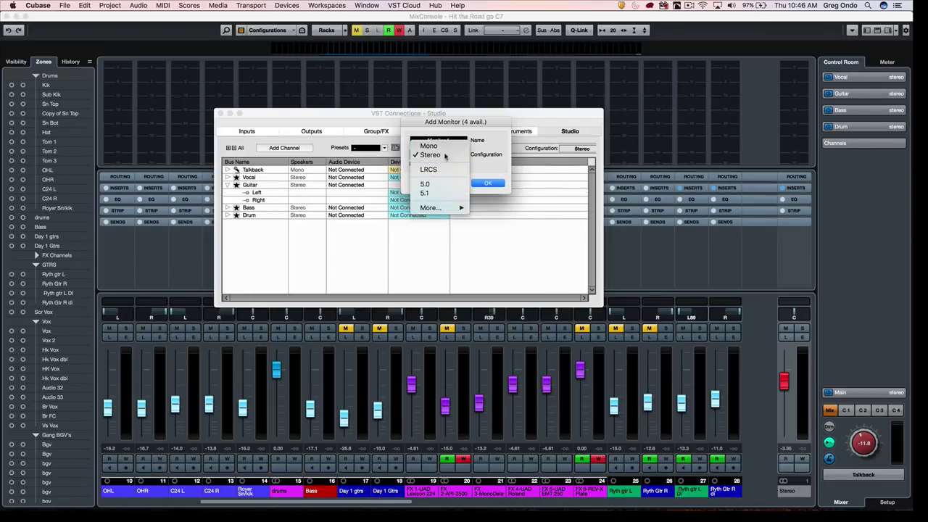
left_click(441, 129)
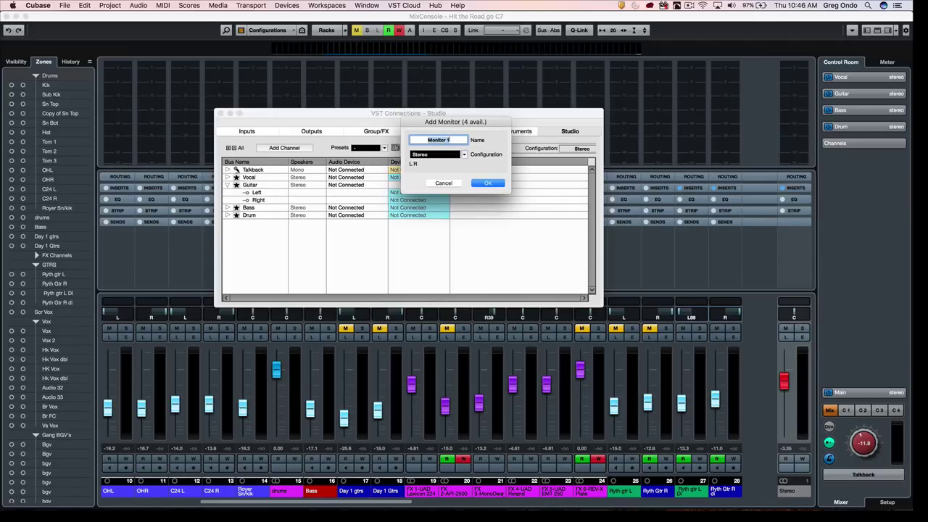
type("Yamaha HS 7")
key("Return")
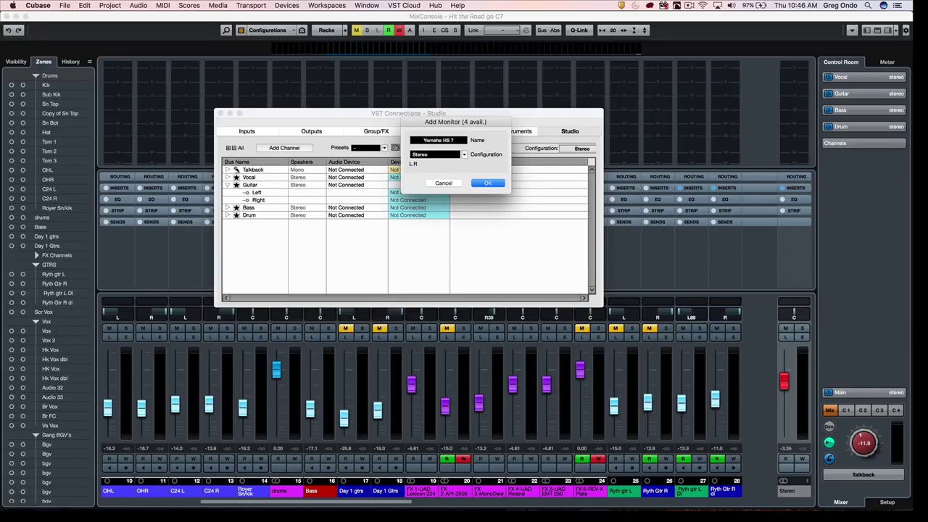
key("Return")
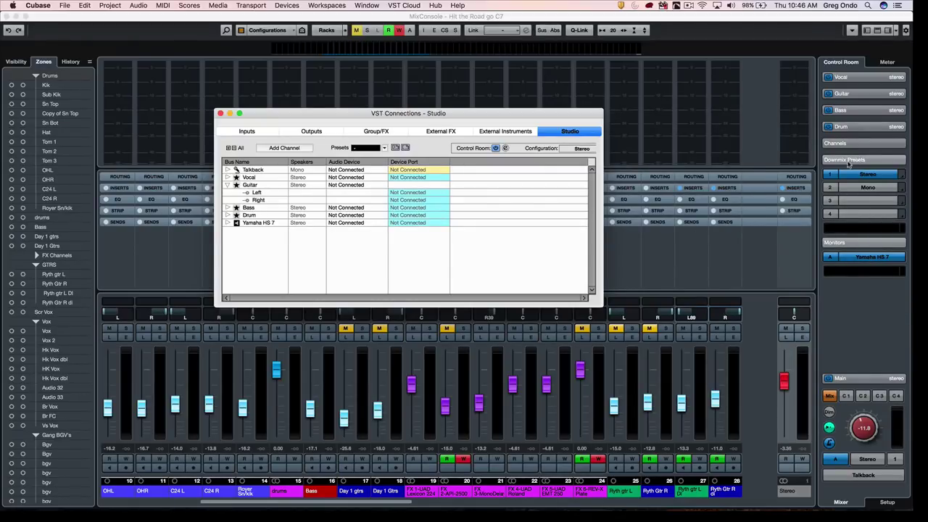
- Route Yamaha HS 7 to Built-in Audio, Left and Right on ports 1 and 2
left_click(227, 222)
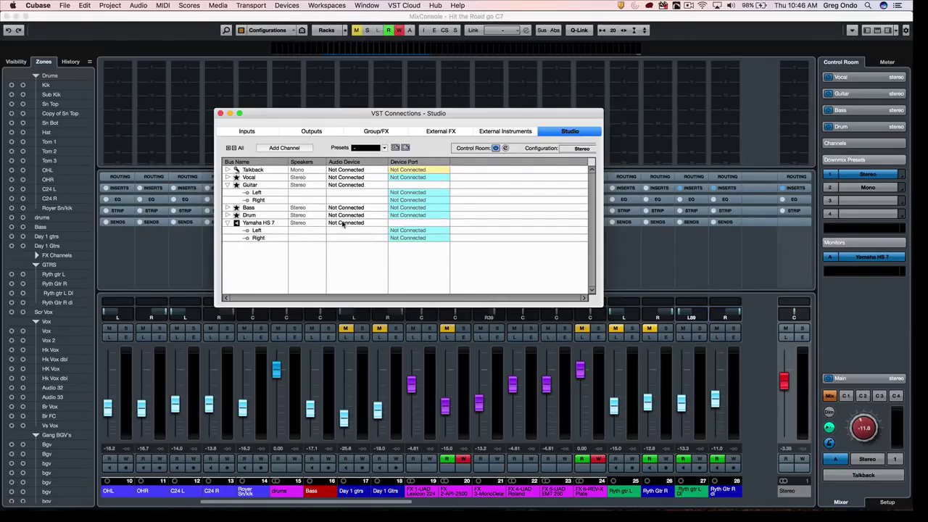
left_click(342, 222)
key("Return")
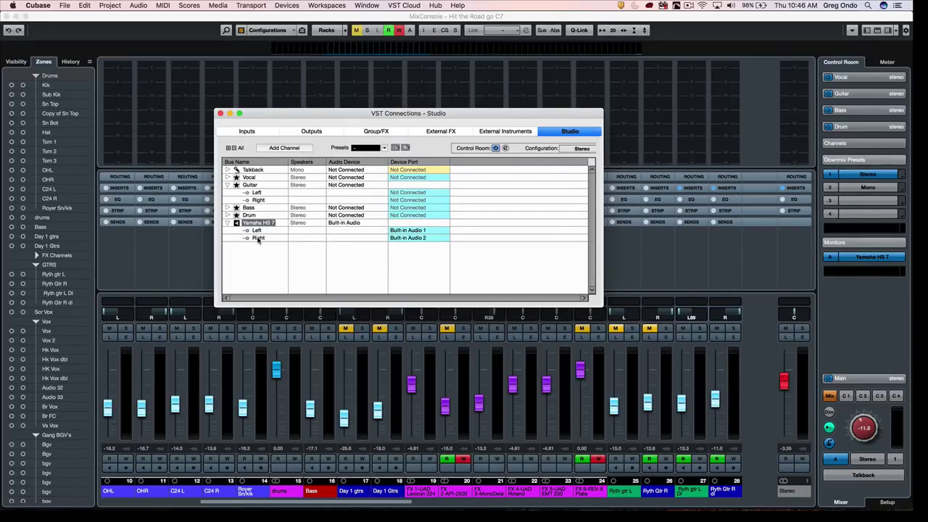
- Add two stereo monitor sets named 'JBL' and 'Eve'
right_click(245, 256)
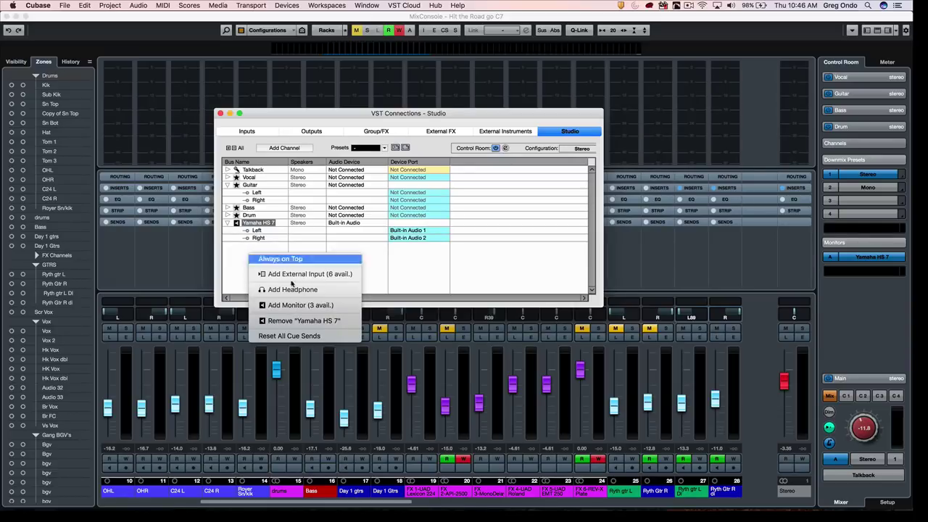
left_click(298, 305)
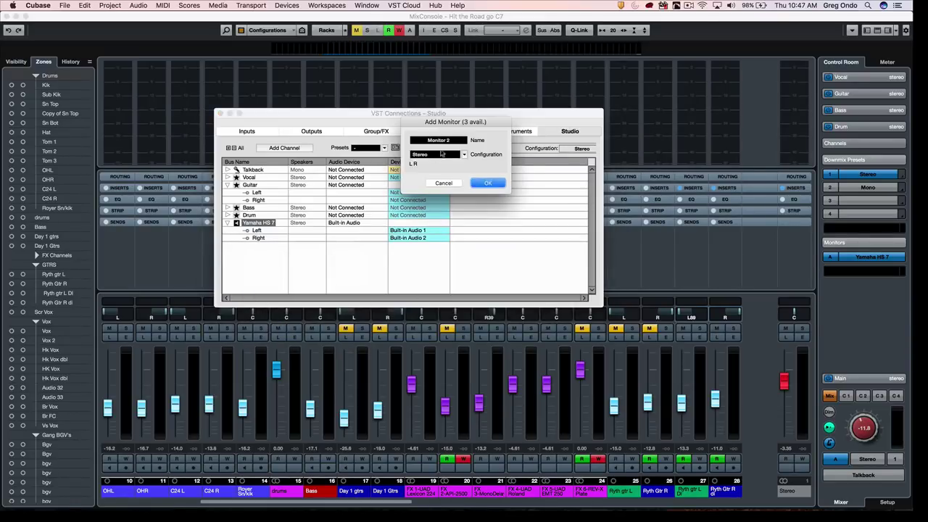
left_click(451, 140)
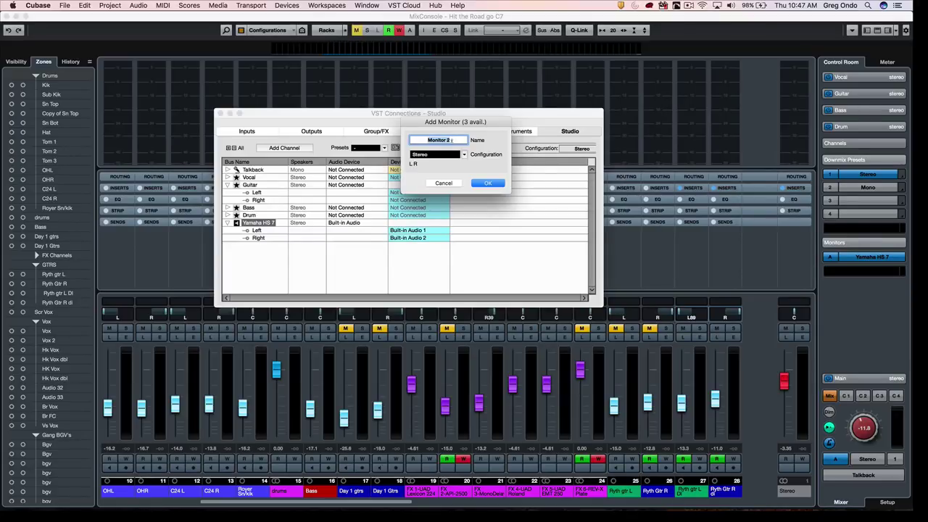
type("JBL")
key("Return")
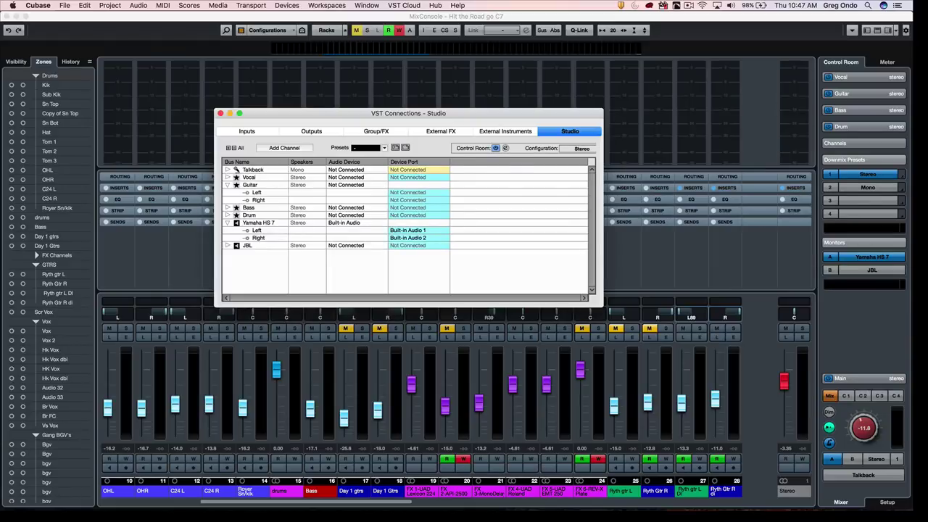
right_click(259, 266)
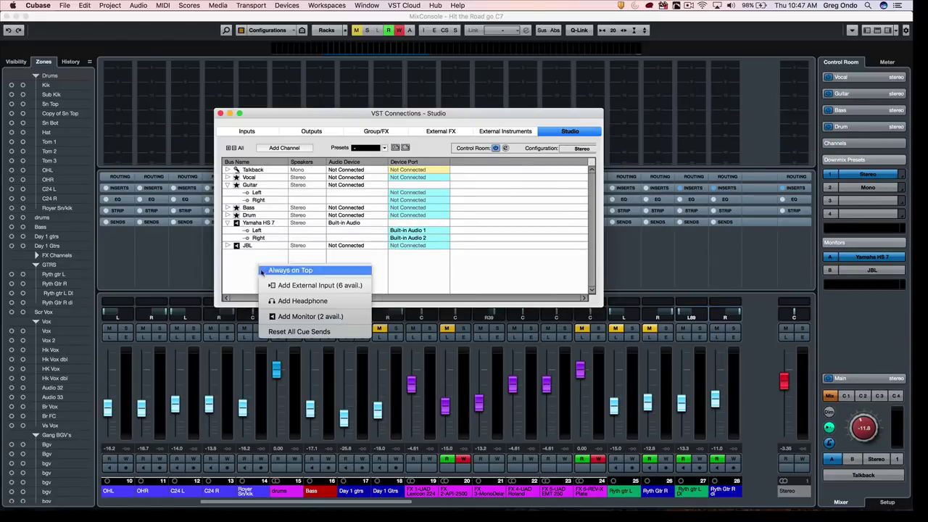
left_click(304, 316)
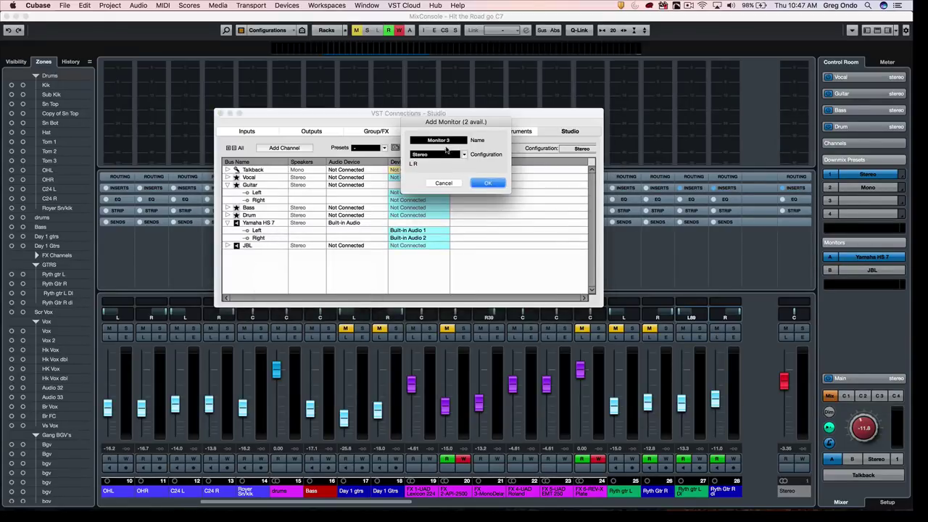
left_click(450, 140)
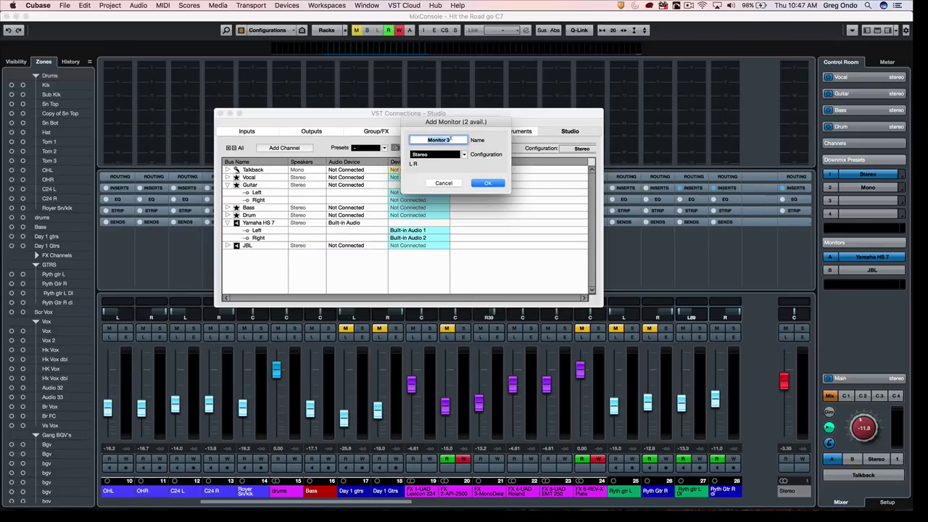
type("Eve")
key("Return")
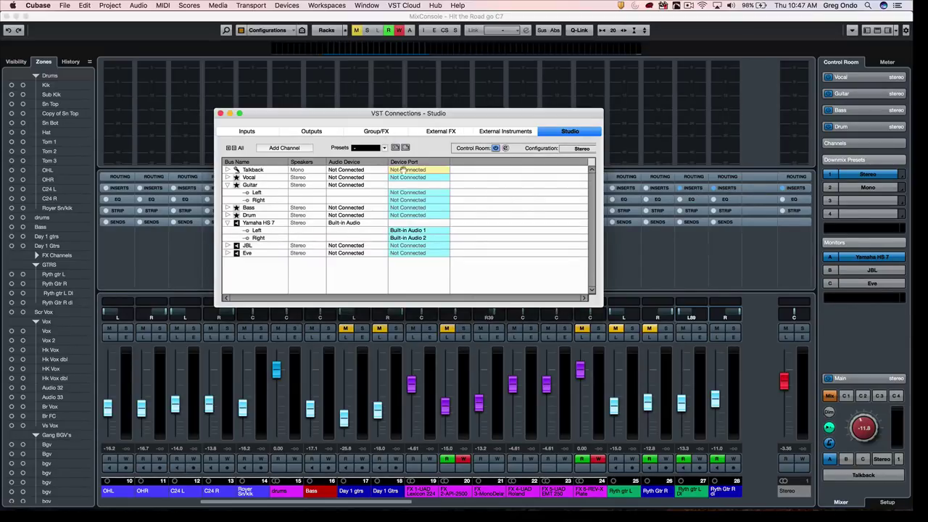
- Add a fourth stereo monitor set named 'Yamaha NS 10'
right_click(251, 270)
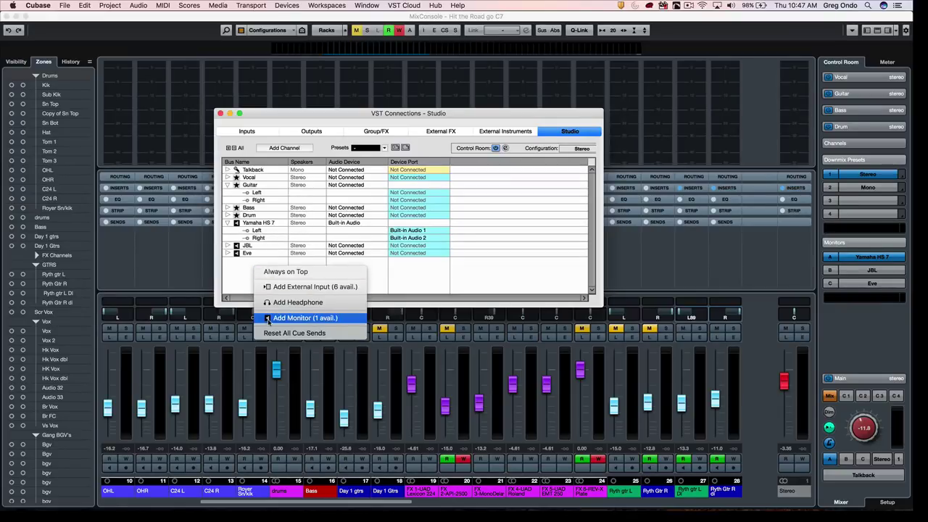
left_click(268, 315)
left_click(444, 140)
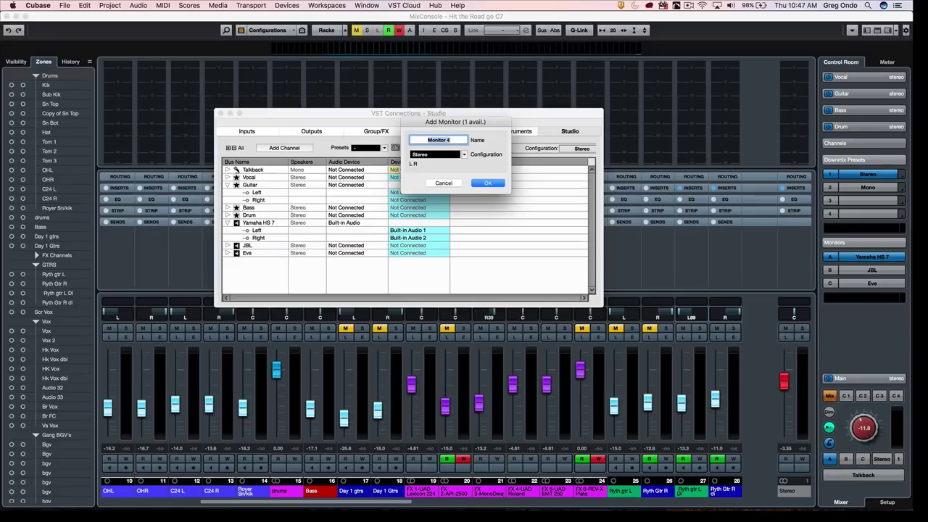
type("Yamaha NS 10")
key("Return")
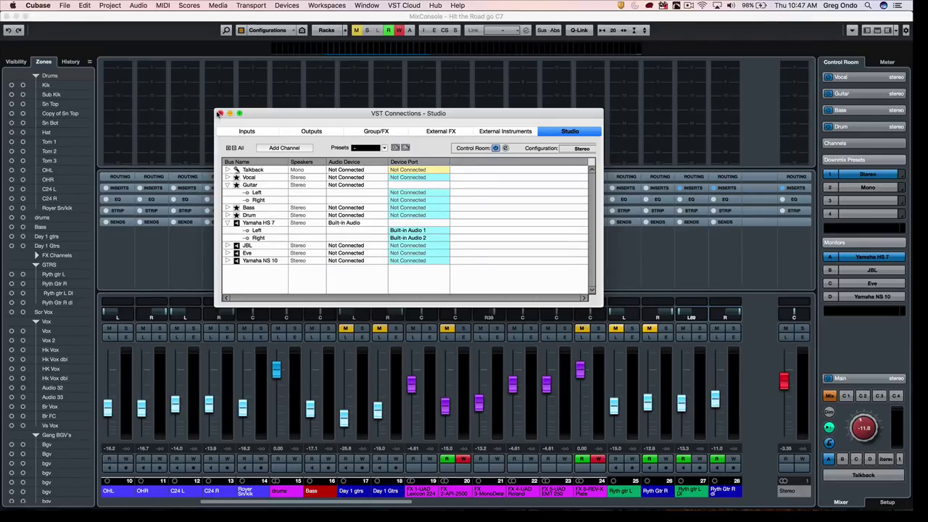
- Close VST Connections and audition the Yamaha NS 10, JBL, Eve and Yamaha HS 7 monitor sets
left_click(220, 114)
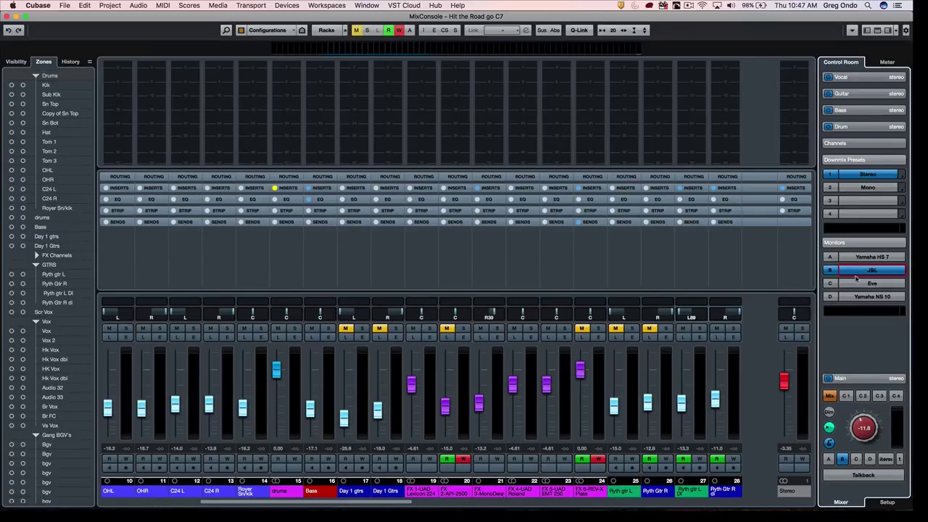
left_click(862, 295)
left_click(861, 283)
left_click(861, 271)
left_click(865, 259)
left_click(867, 270)
left_click(869, 283)
left_click(870, 295)
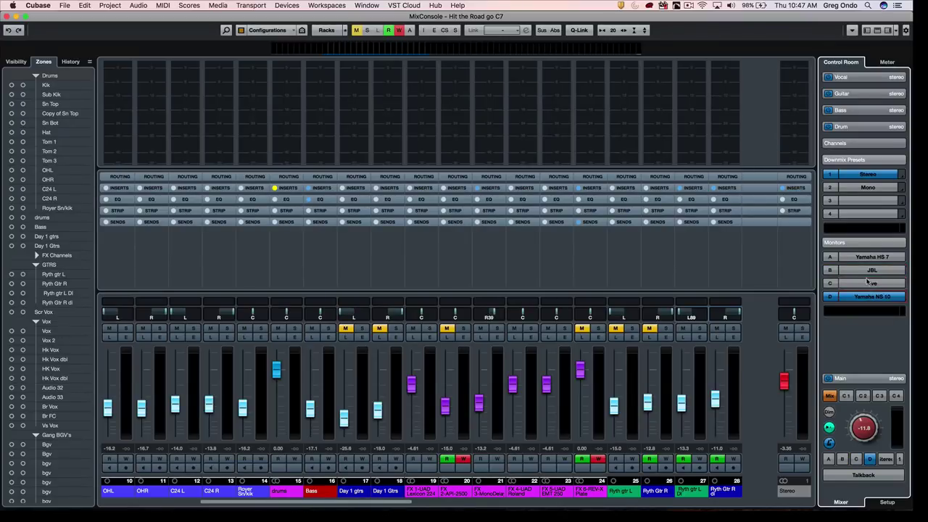
left_click(869, 284)
left_click(871, 259)
left_click(865, 271)
left_click(865, 283)
left_click(865, 296)
left_click(871, 259)
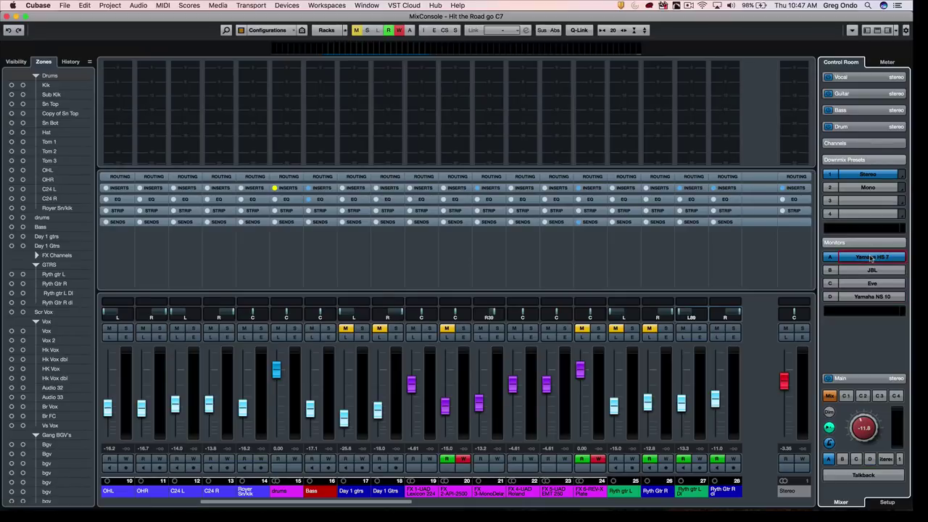
left_click(871, 296)
left_click(872, 269)
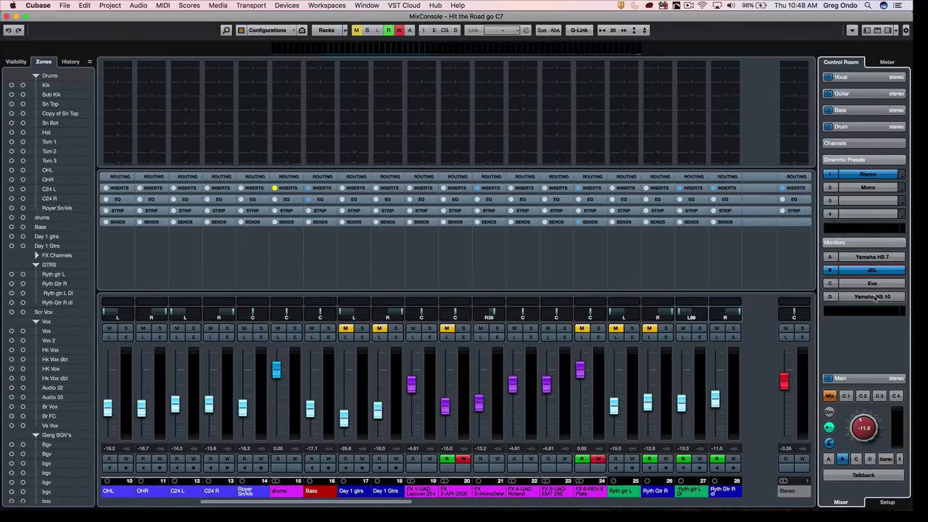
left_click(870, 295)
left_click(874, 283)
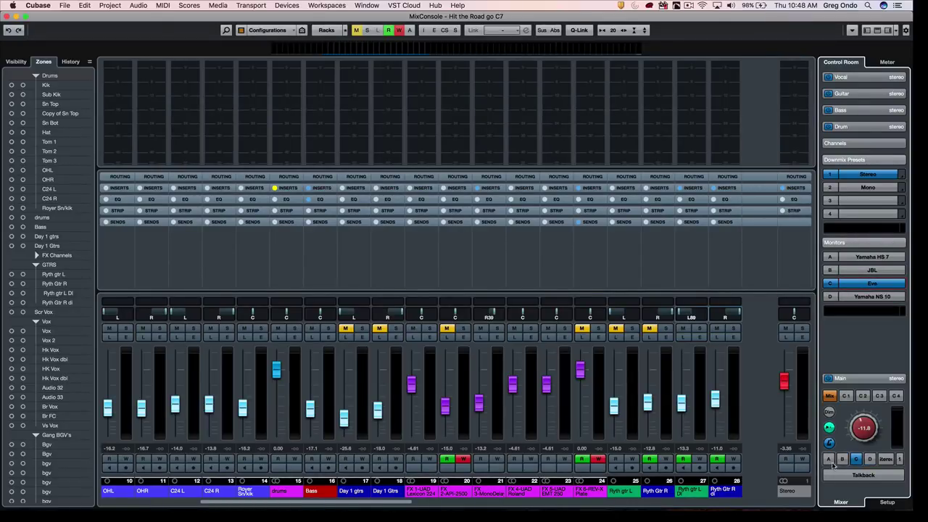
- Cycle the Control Room monitor buttons A–D twice, finishing on A (Yamaha HS 7)
left_click(829, 460)
left_click(843, 460)
left_click(856, 460)
left_click(870, 459)
left_click(829, 459)
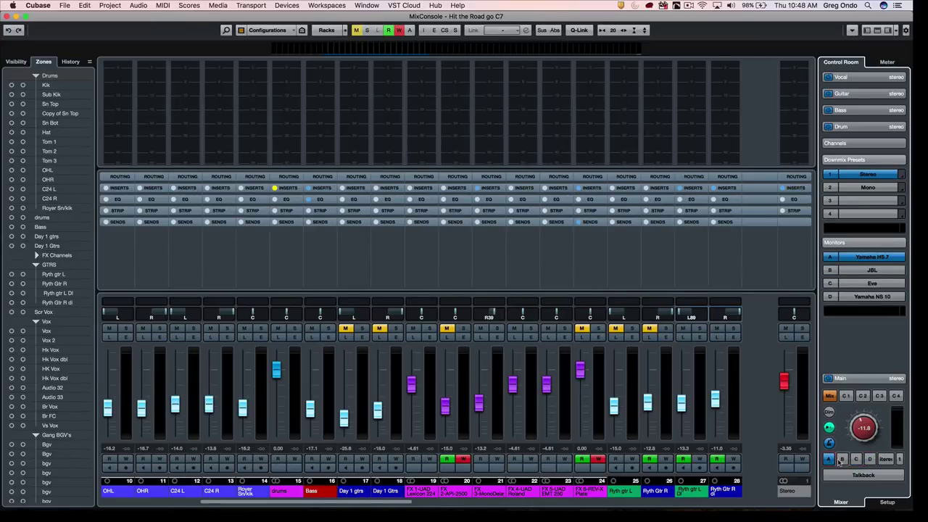
left_click(842, 459)
left_click(857, 460)
left_click(869, 460)
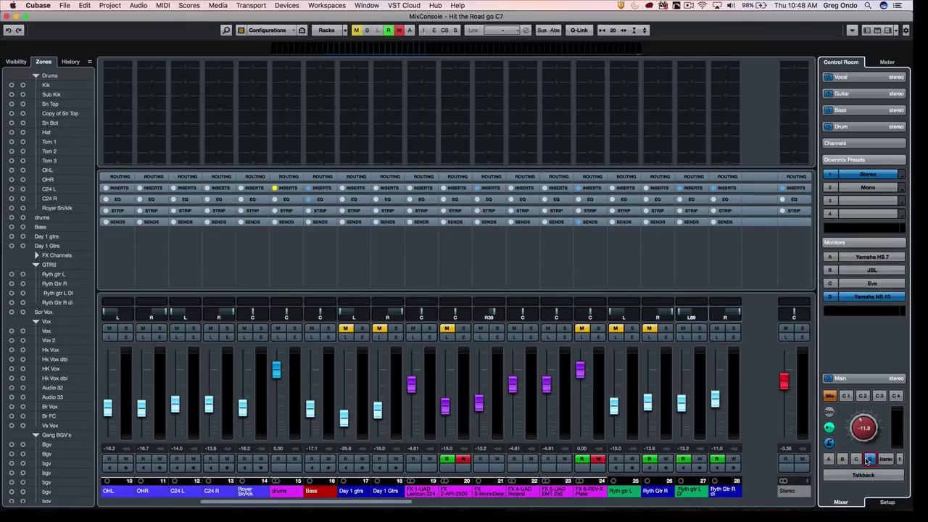
left_click(829, 459)
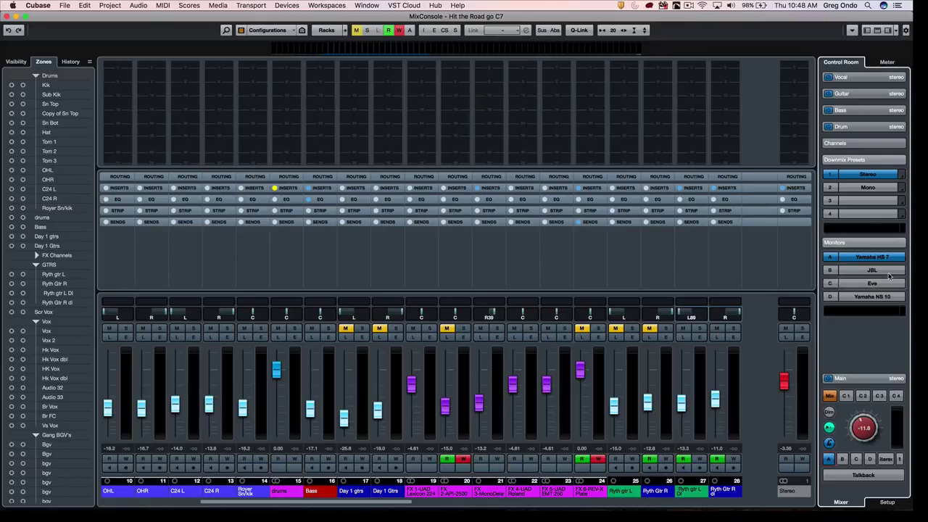
- Start playback and set the Stereo master output fader to -0.97
key("space")
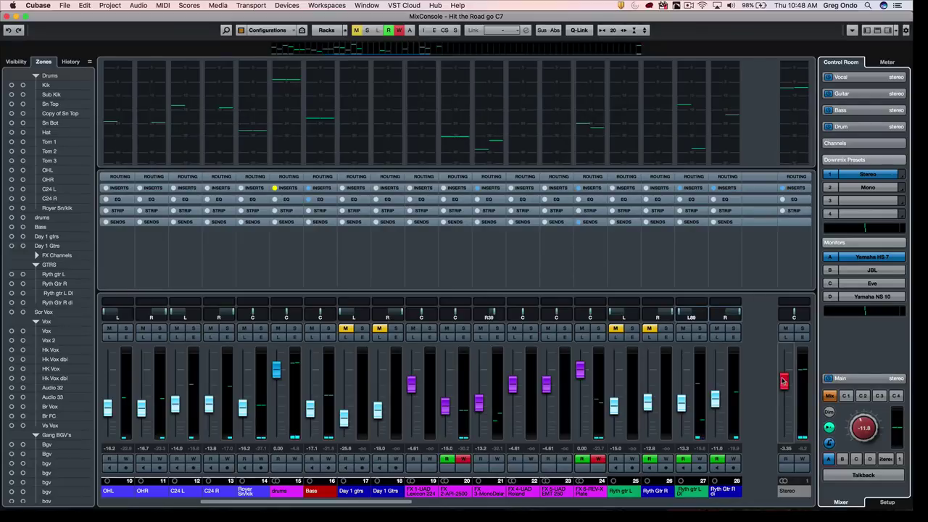
left_click_drag(783, 381, 783, 417)
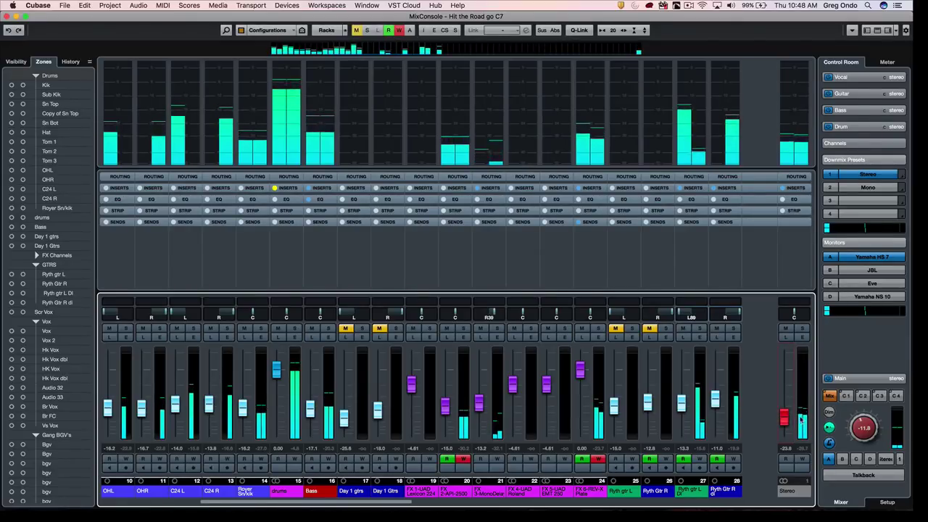
left_click_drag(784, 418, 784, 373)
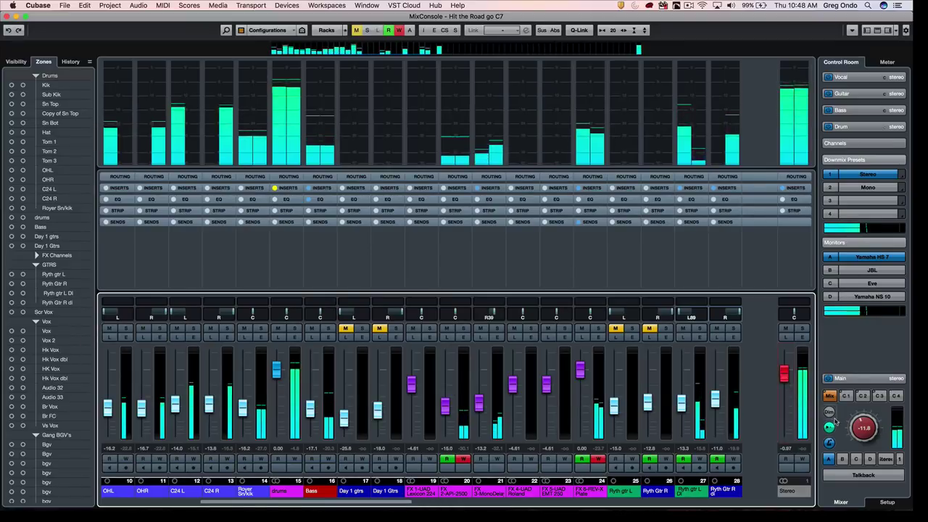
- Set the Control Room listening level to -15.8 dB, then stop playback
scroll(842, 428, "down", 8)
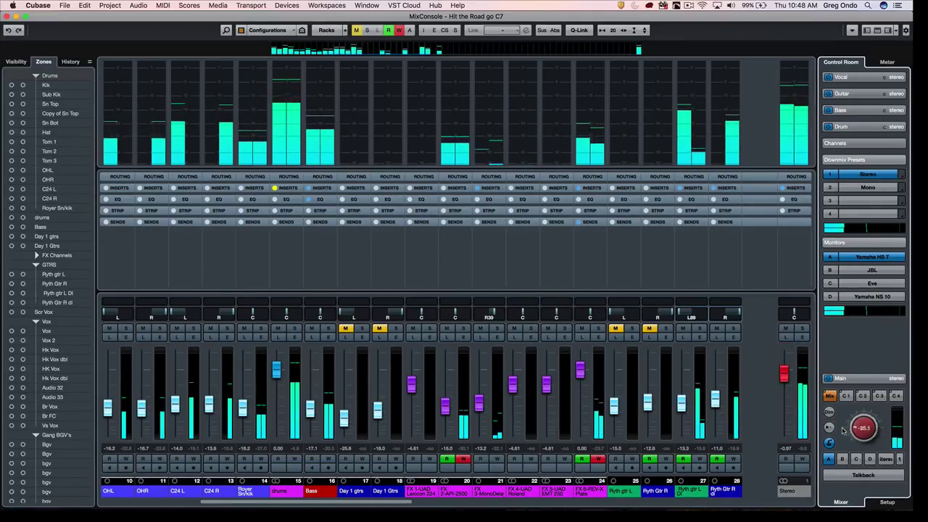
scroll(843, 429, "down", 1)
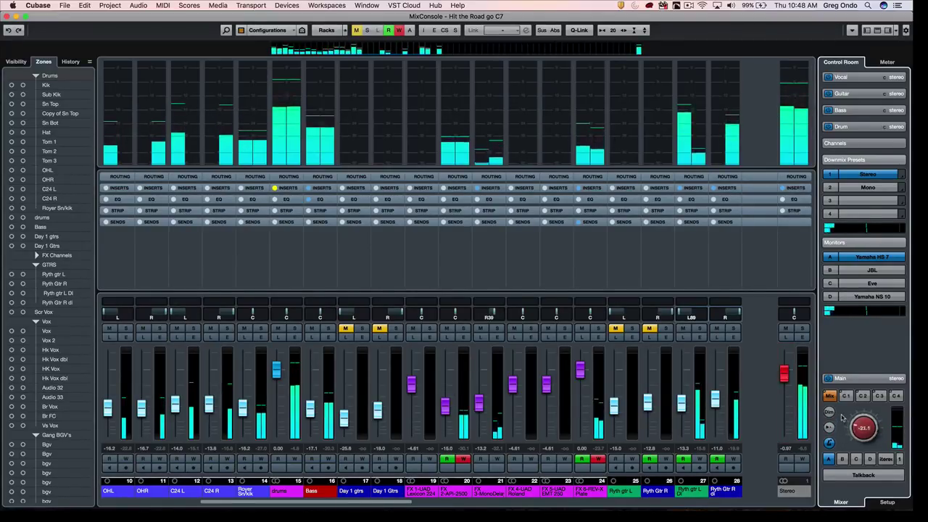
scroll(850, 406, "up", 8)
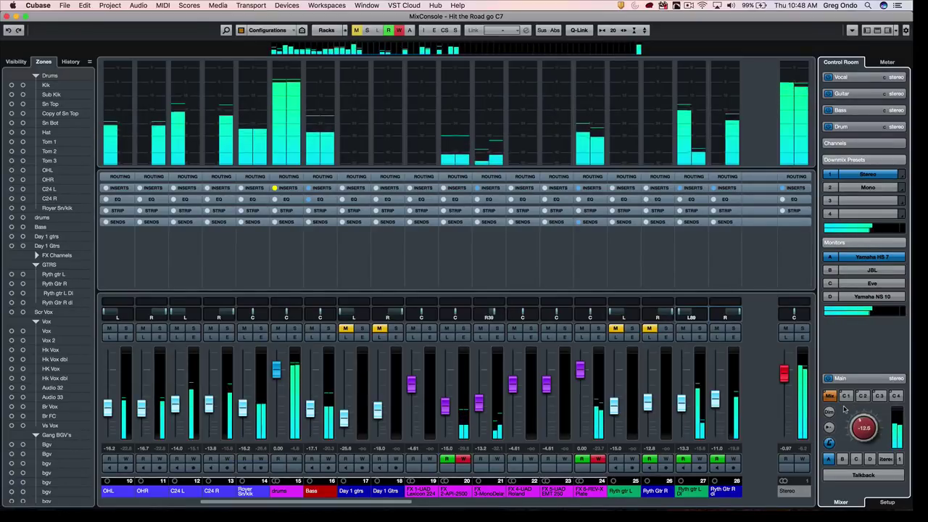
scroll(842, 412, "down", 3)
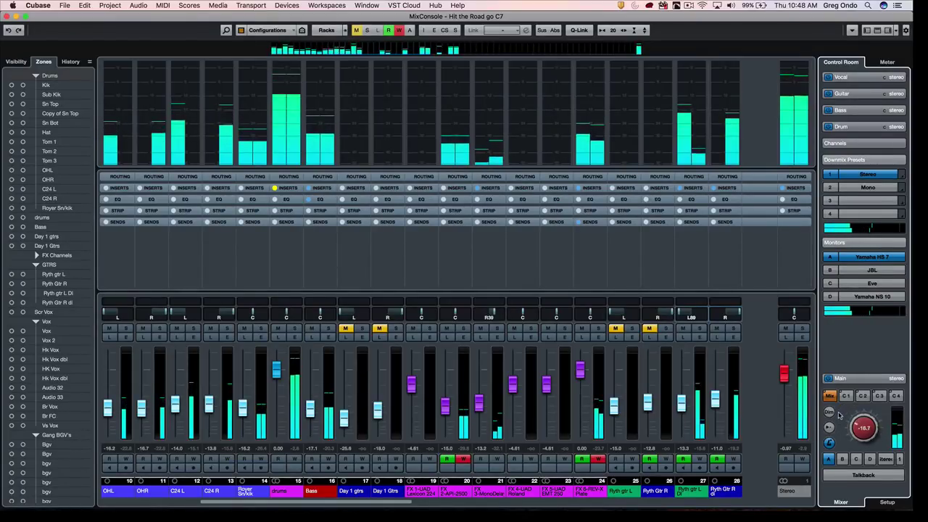
scroll(853, 423, "down", 1)
scroll(851, 424, "down", 5)
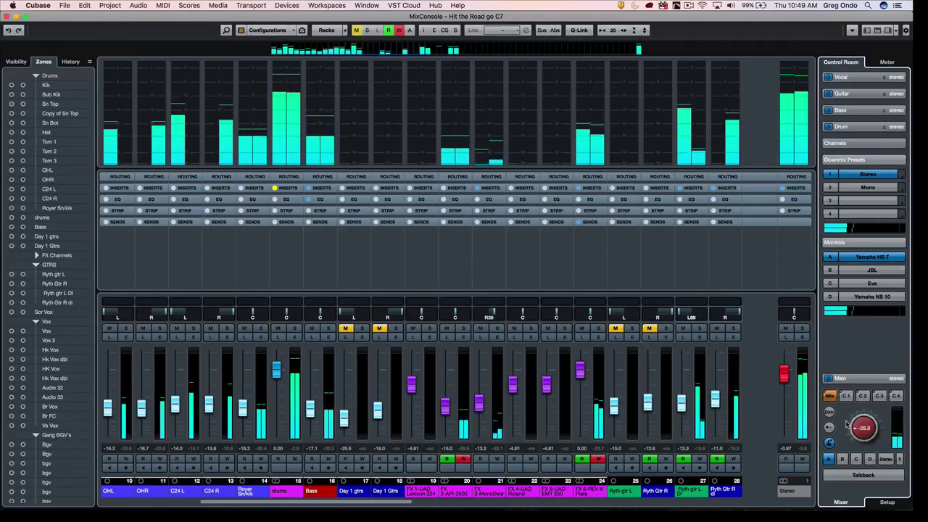
scroll(853, 426, "up", 4)
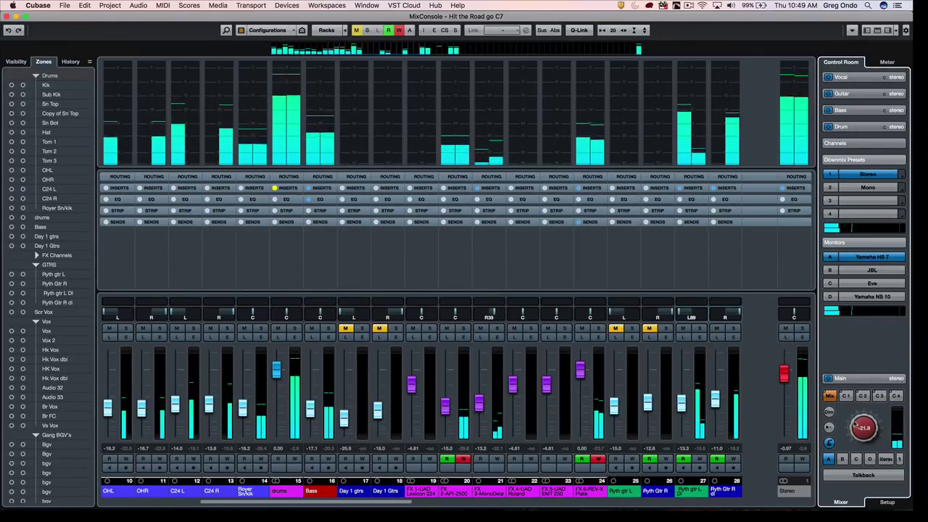
scroll(855, 428, "up", 3)
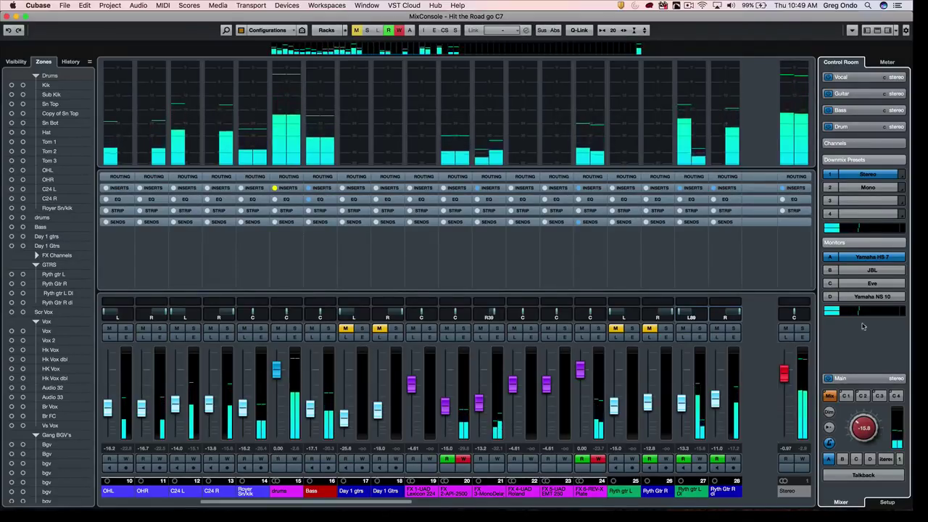
key("space")
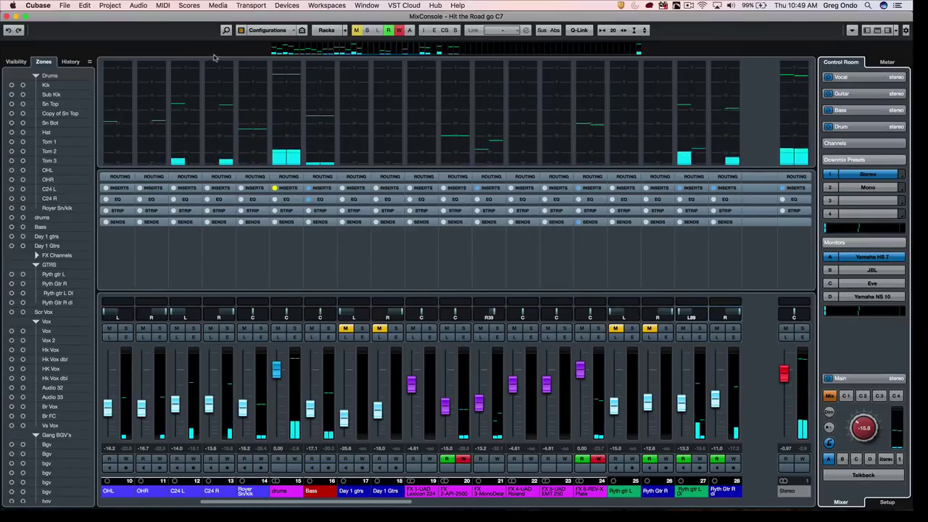
left_click(65, 5)
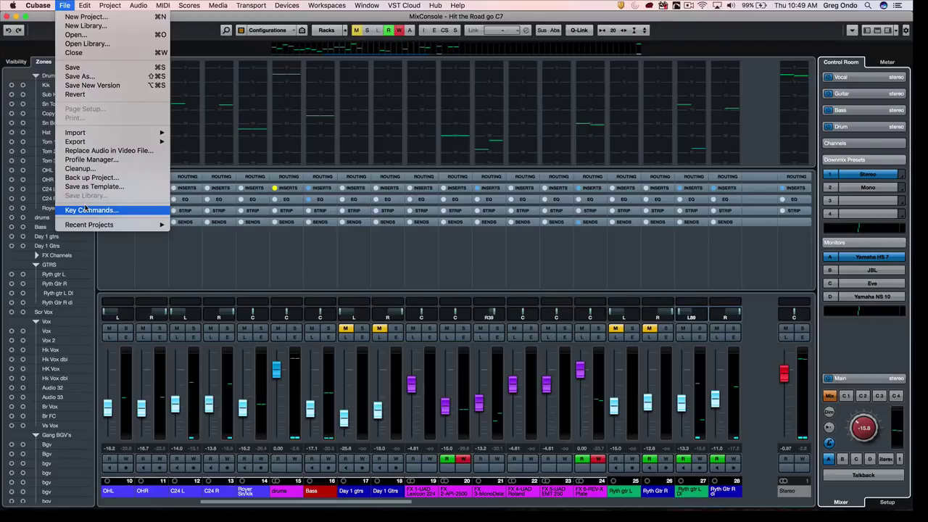
mouse_move(104, 143)
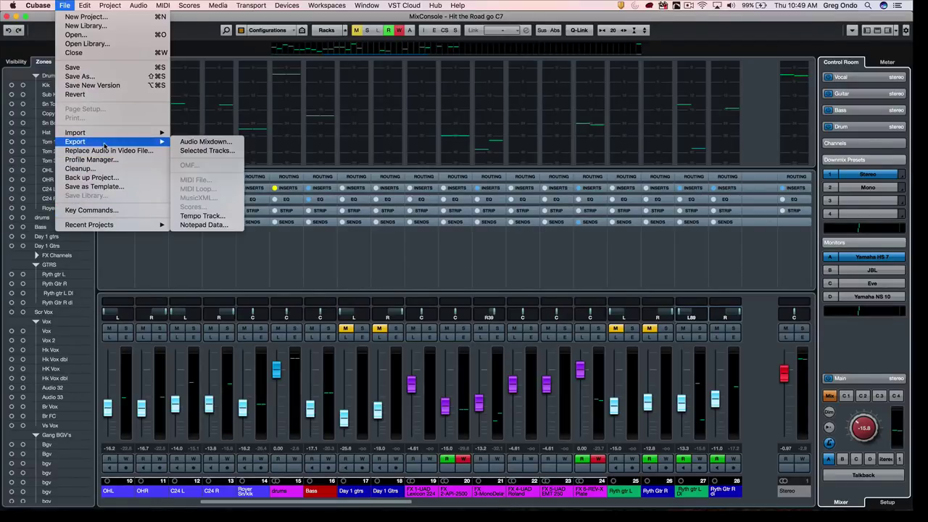
left_click(101, 210)
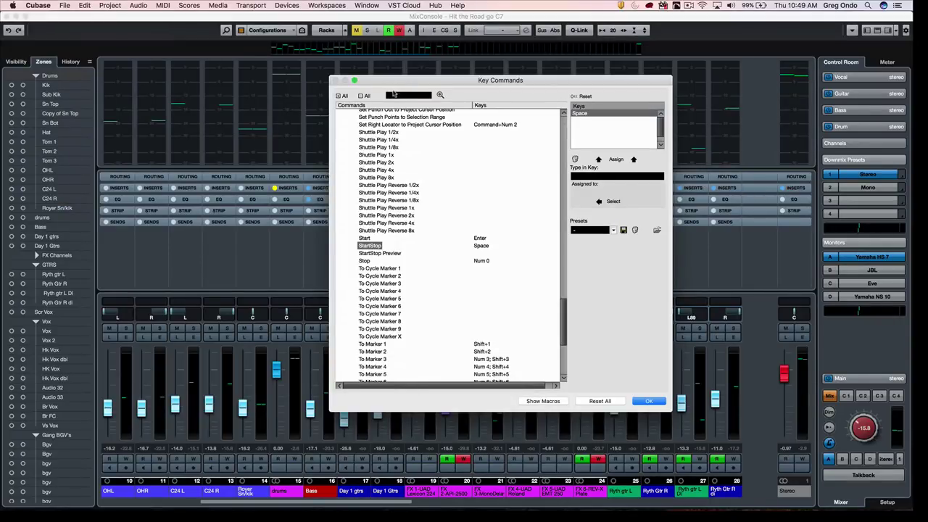
scroll(401, 170, "up", 15)
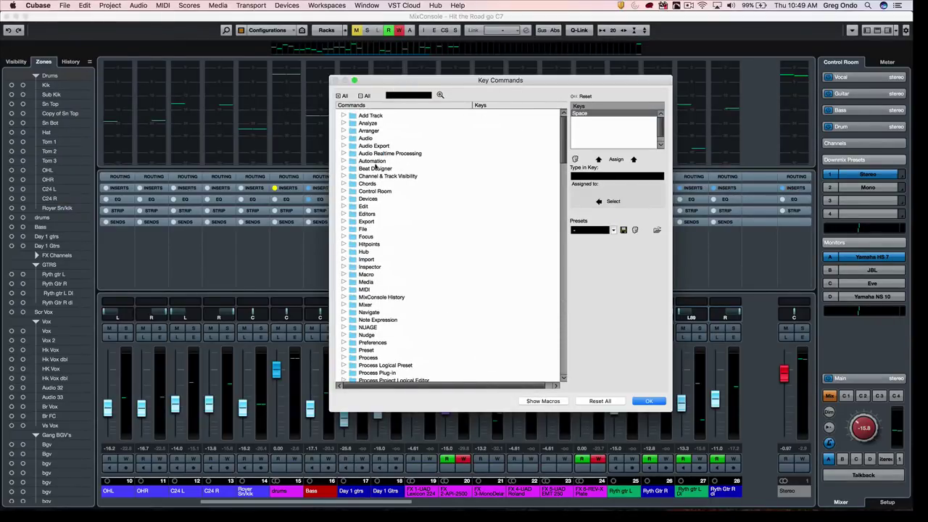
left_click(343, 191)
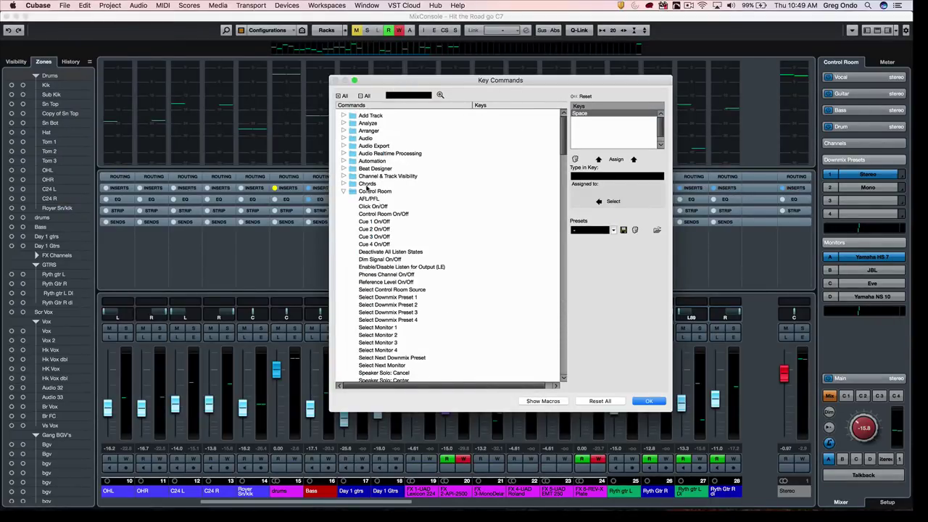
left_click(377, 366)
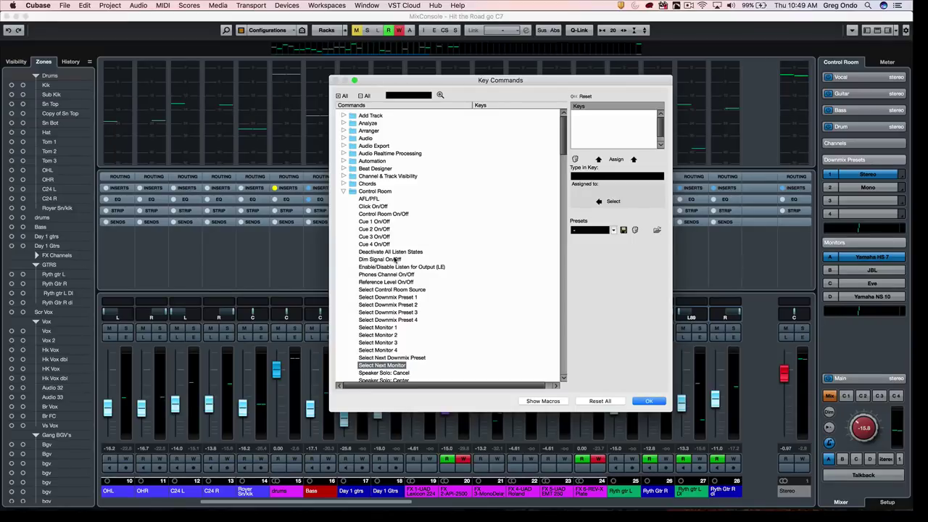
- Close Key Commands, play the project, toggle the Control Room Dim, and show the Cubase menu
left_click(648, 402)
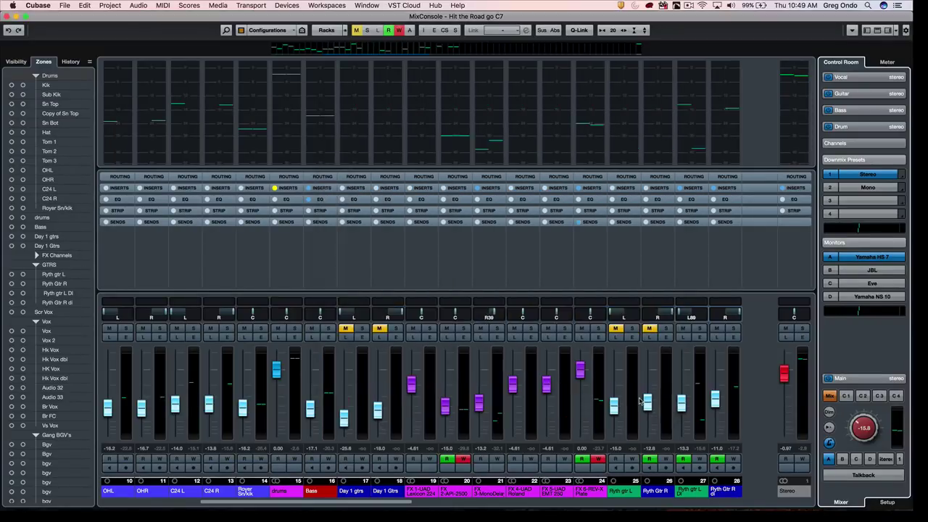
key("space")
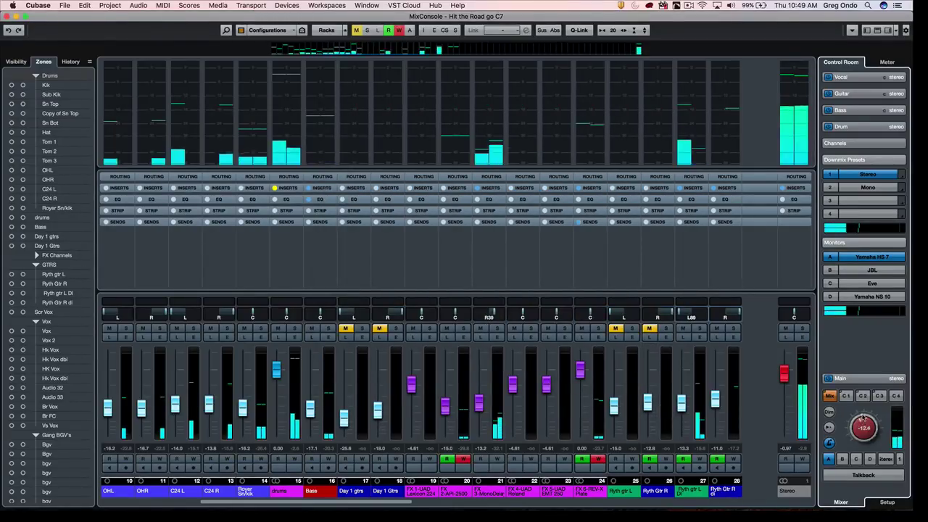
left_click(829, 412)
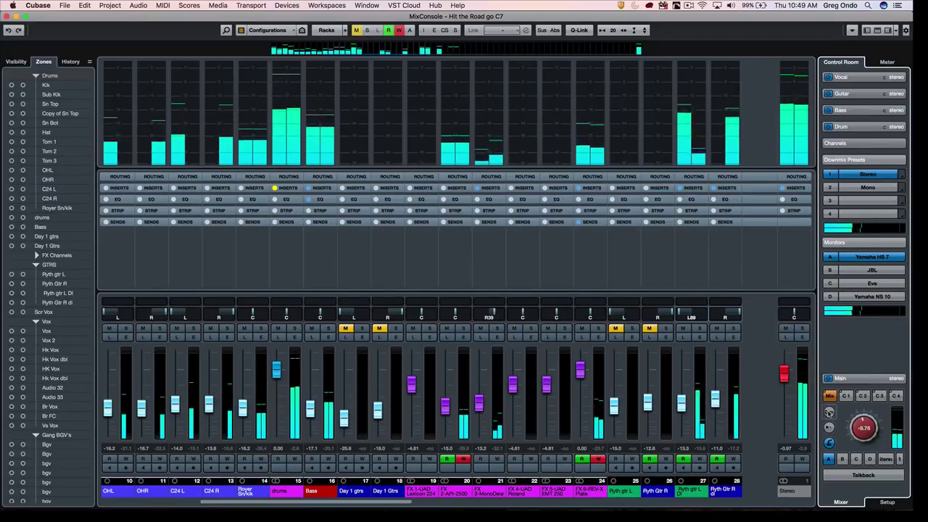
left_click(829, 412)
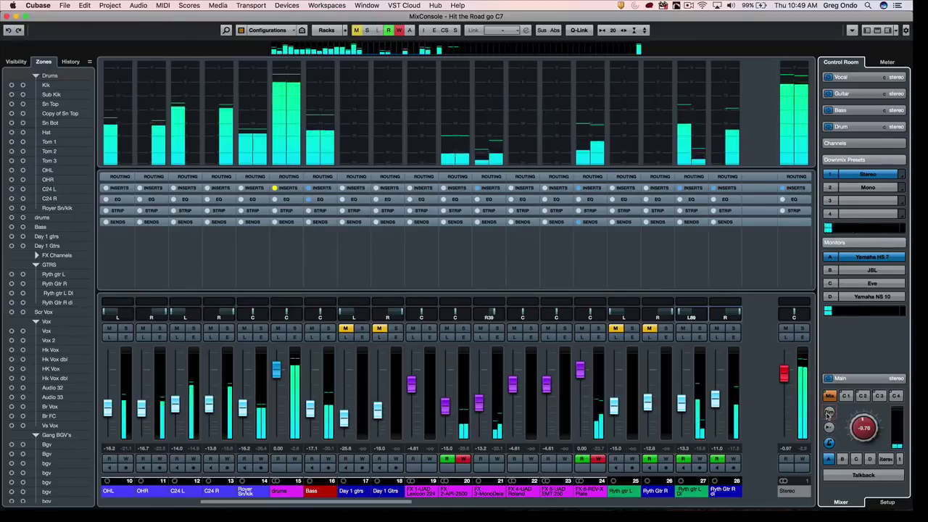
left_click(829, 412)
left_click(829, 413)
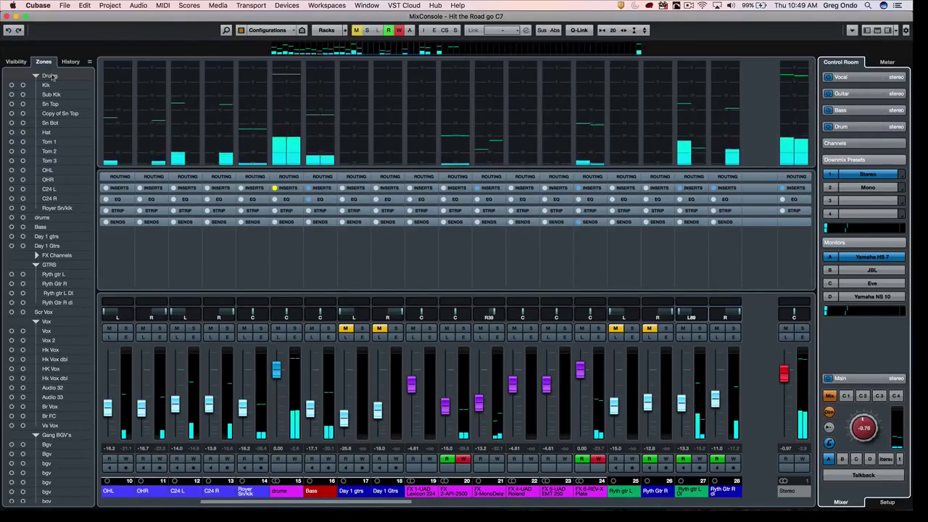
left_click(64, 6)
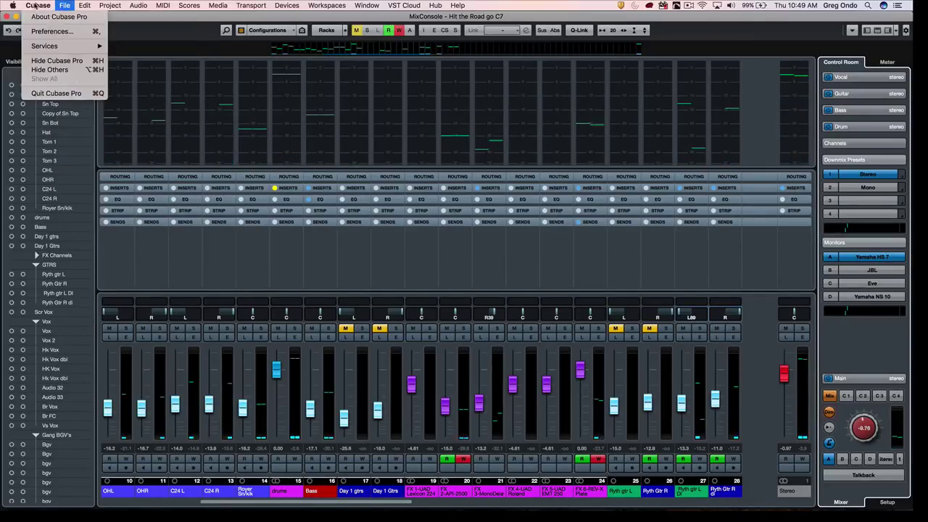
- Check VST Control Room preferences: reference level -11.8, main dim volume -30.0, then confirm with OK
left_click(37, 32)
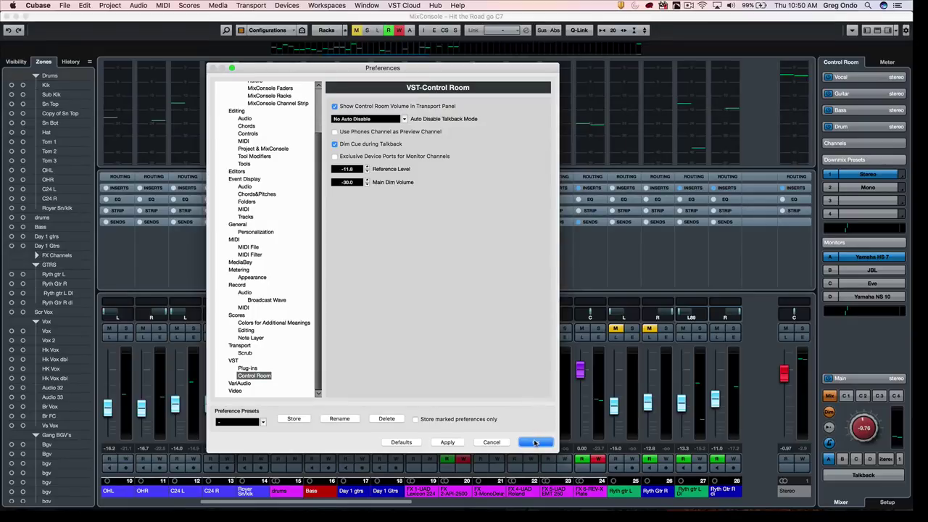
left_click(535, 443)
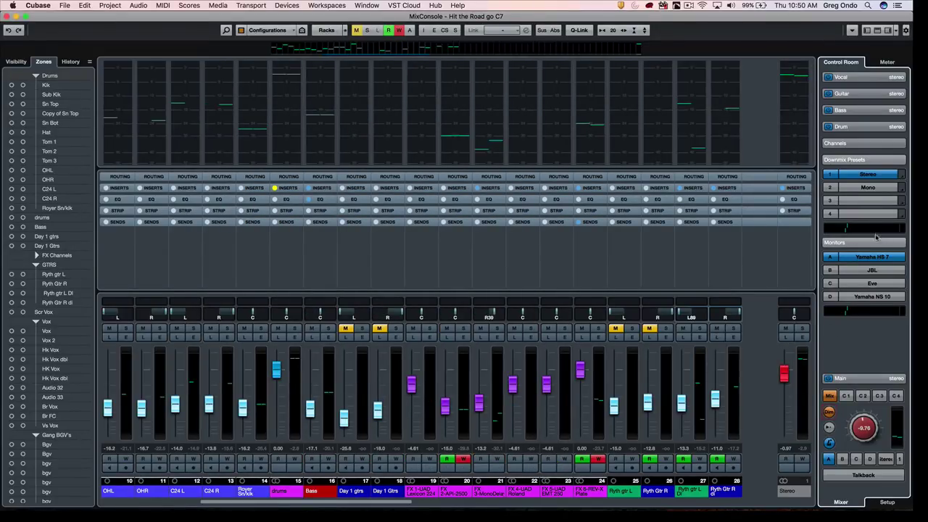
left_click(873, 272)
left_click(875, 286)
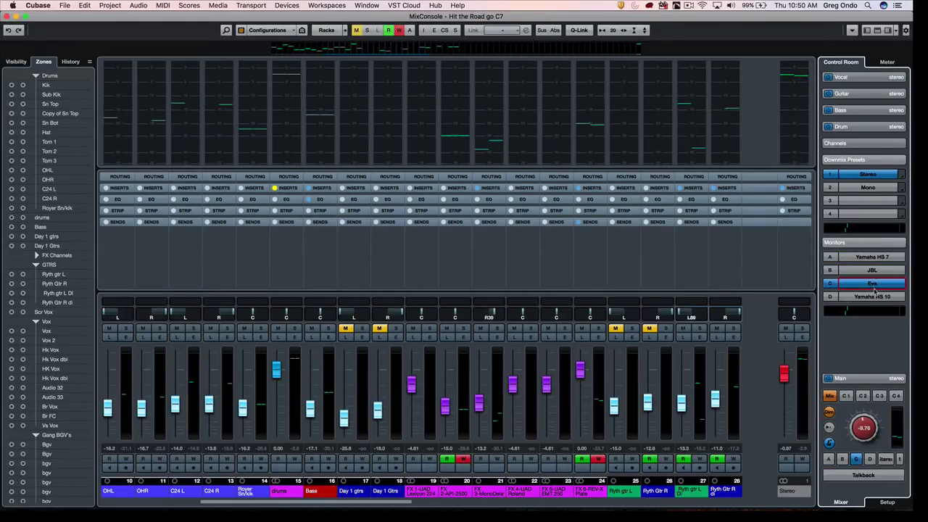
left_click(875, 297)
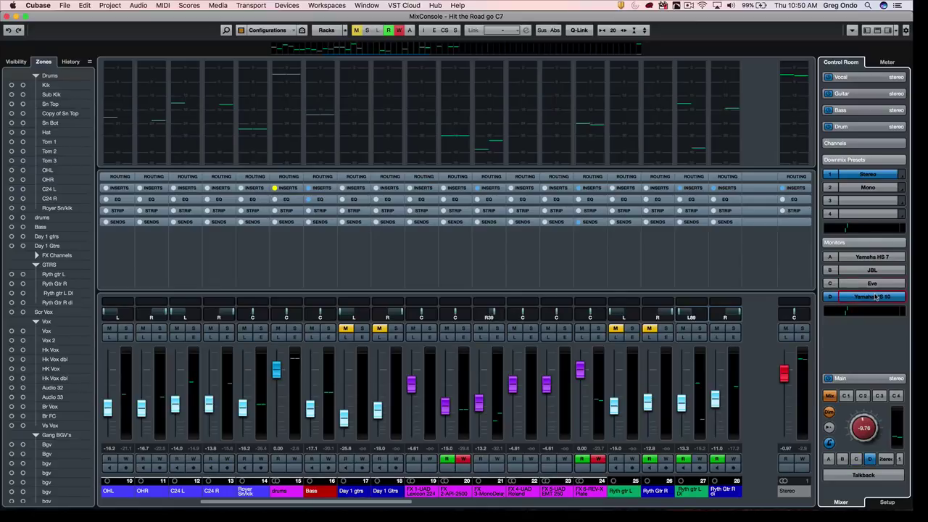
left_click(873, 258)
left_click(876, 273)
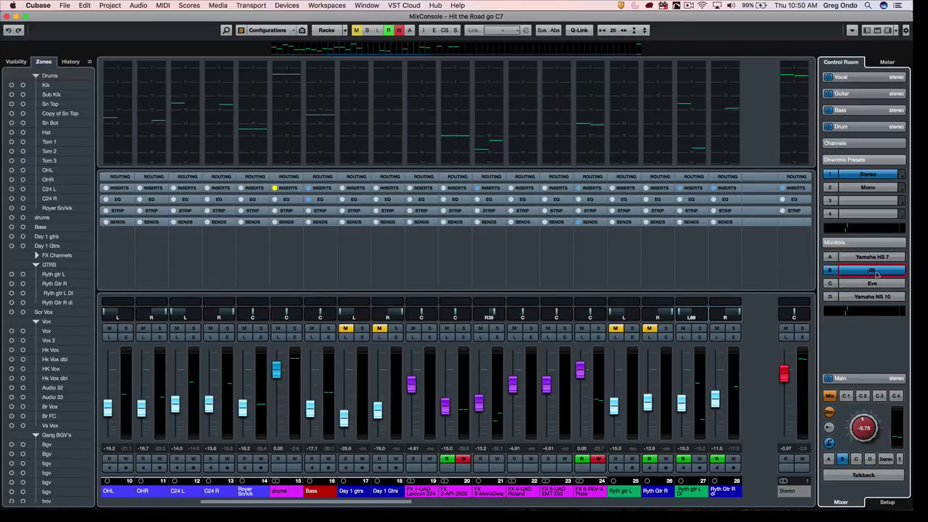
left_click(875, 284)
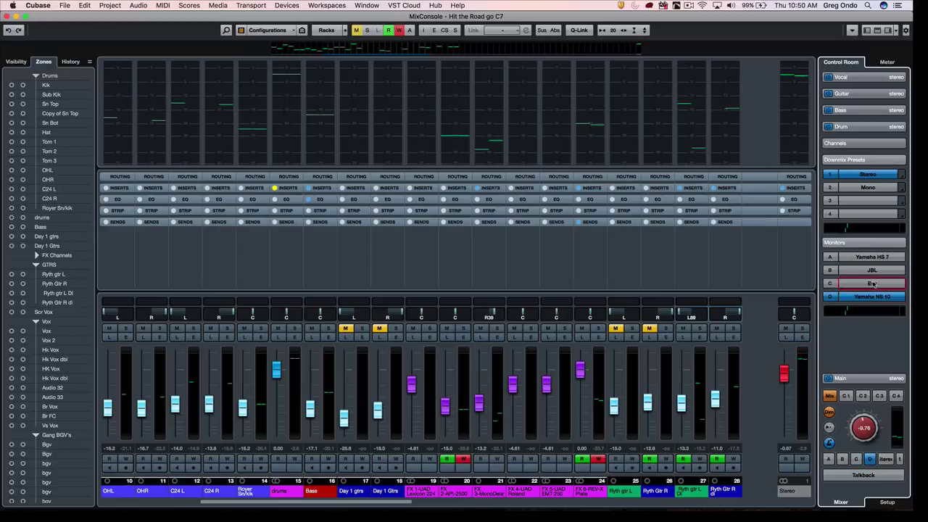
left_click(875, 270)
left_click(877, 259)
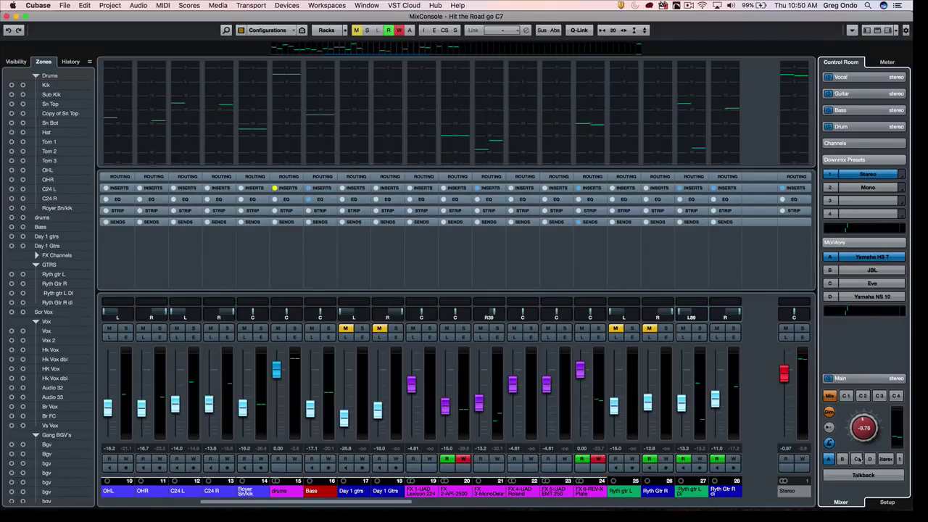
- In Control Room Setup, trim input gains: Yamaha HS 7 to -2.2 dB, Eve slightly lower, Yamaha NS 10 at 7.8 dB
left_click(887, 501)
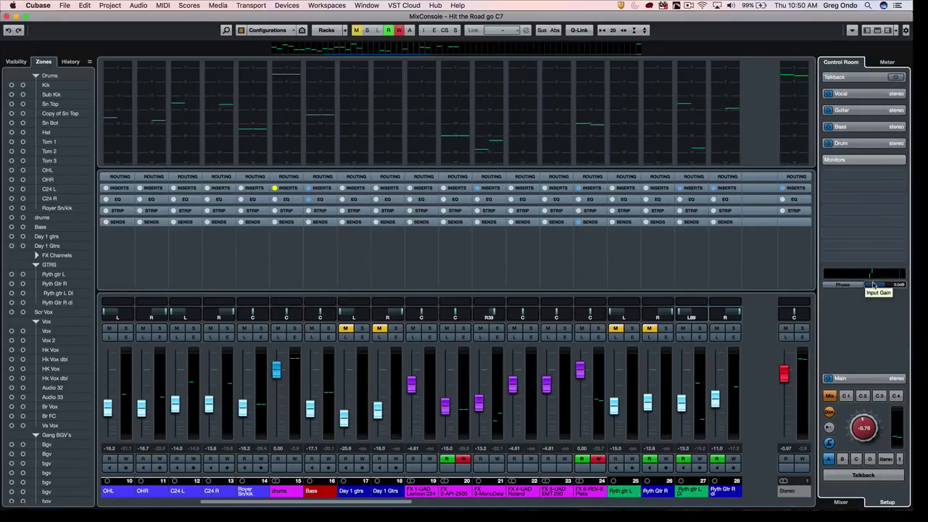
left_click_drag(881, 286, 876, 286)
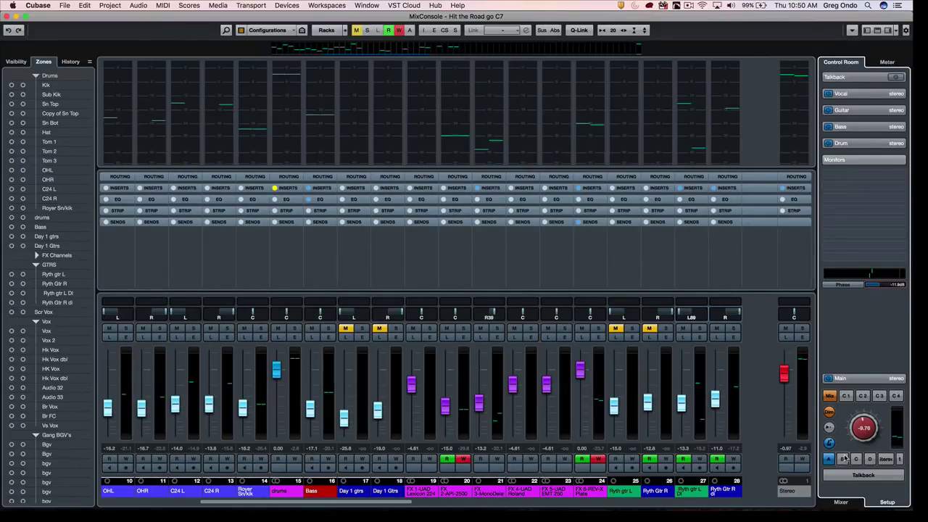
left_click(842, 458)
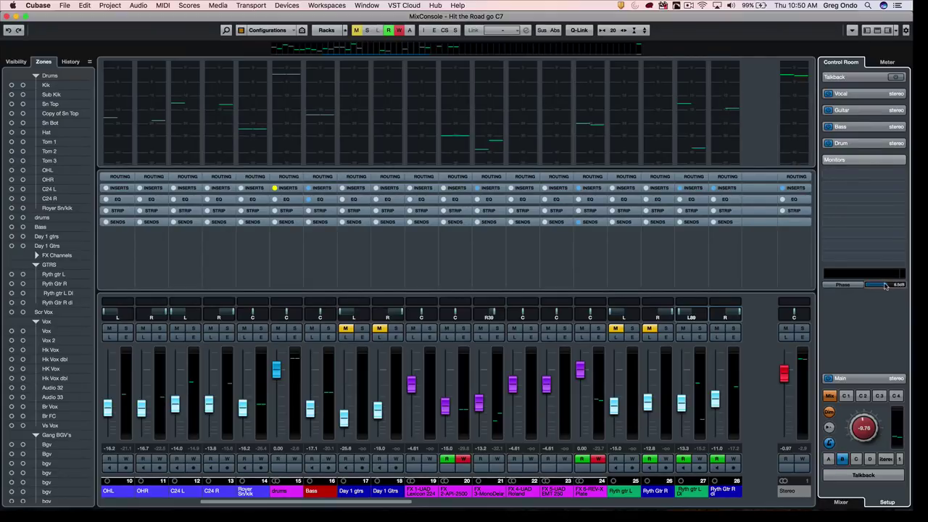
left_click(856, 458)
left_click_drag(883, 288, 880, 287)
left_click(870, 459)
left_click(856, 459)
left_click(829, 459)
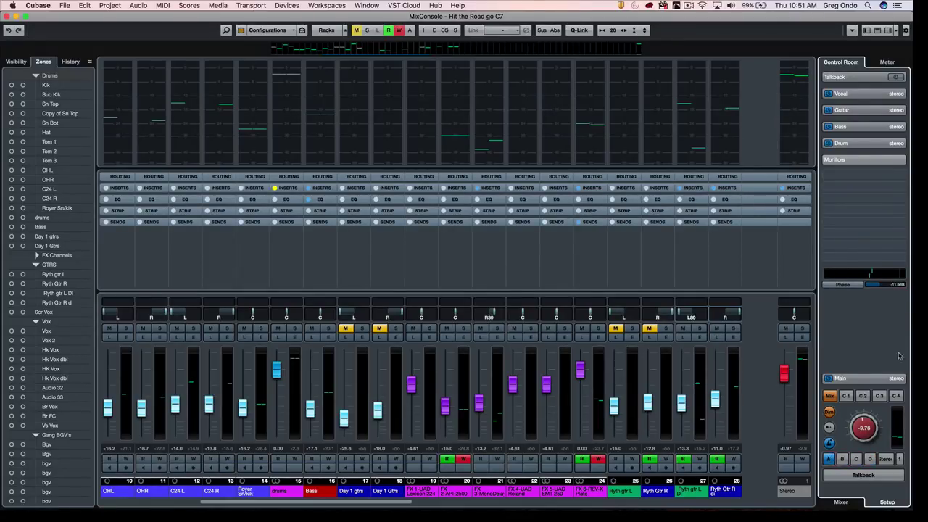
scroll(878, 285, "up", 5)
left_click(869, 459)
left_click(829, 459)
- Back in the Control Room mixer, play and toggle the downmix presets Mono/Stereo, ending on Mono
left_click(842, 503)
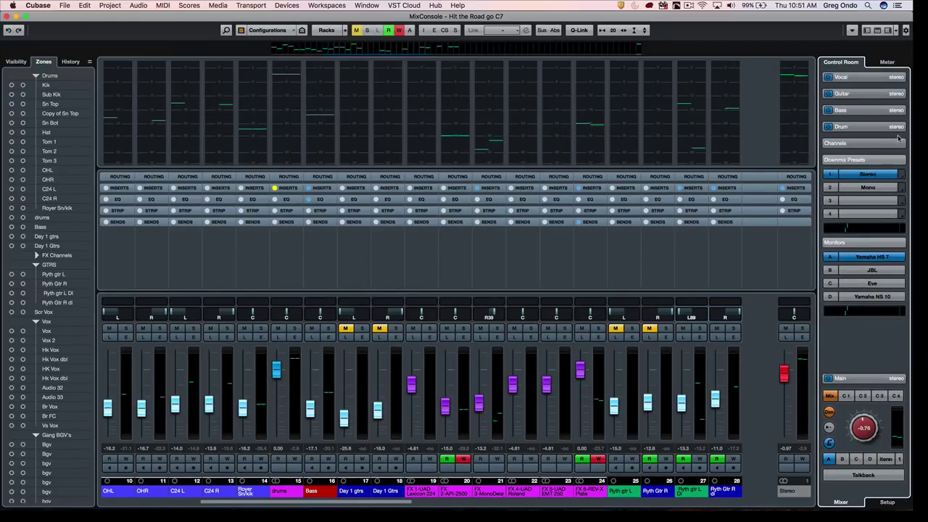
key("space")
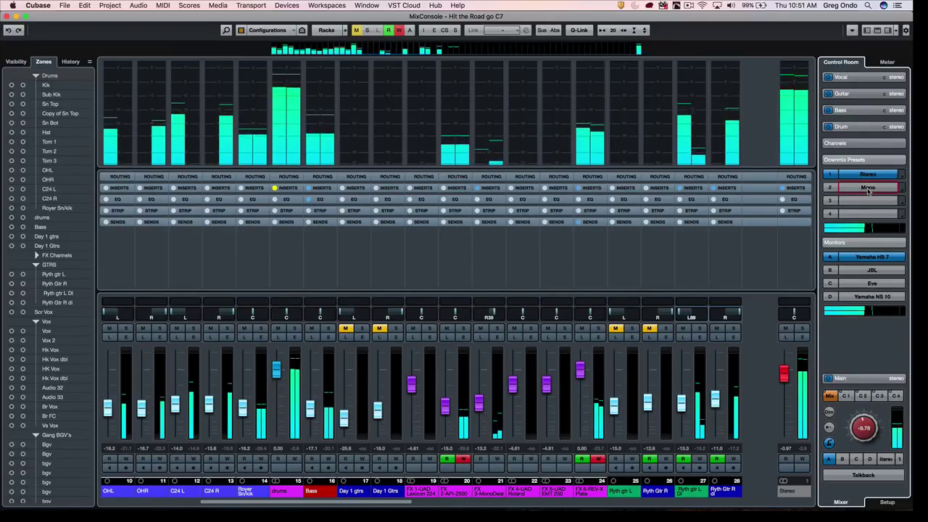
left_click(868, 189)
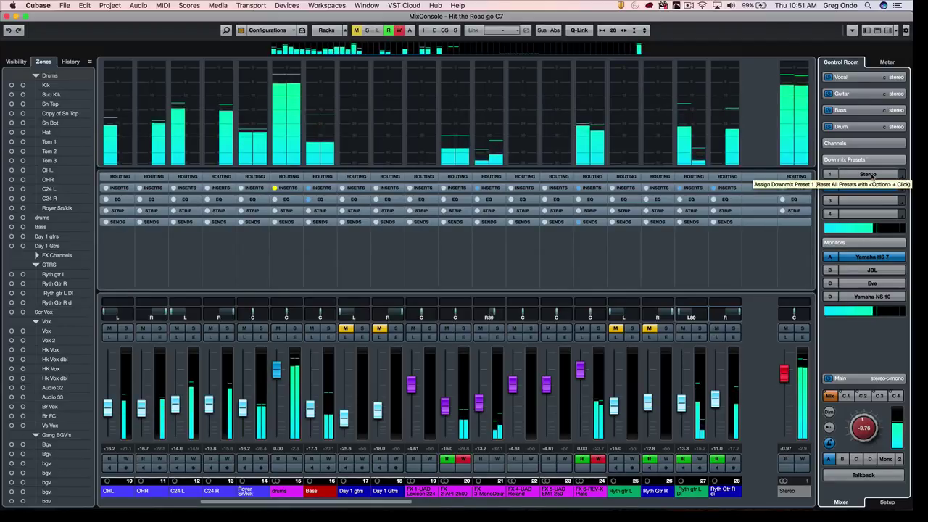
left_click(872, 175)
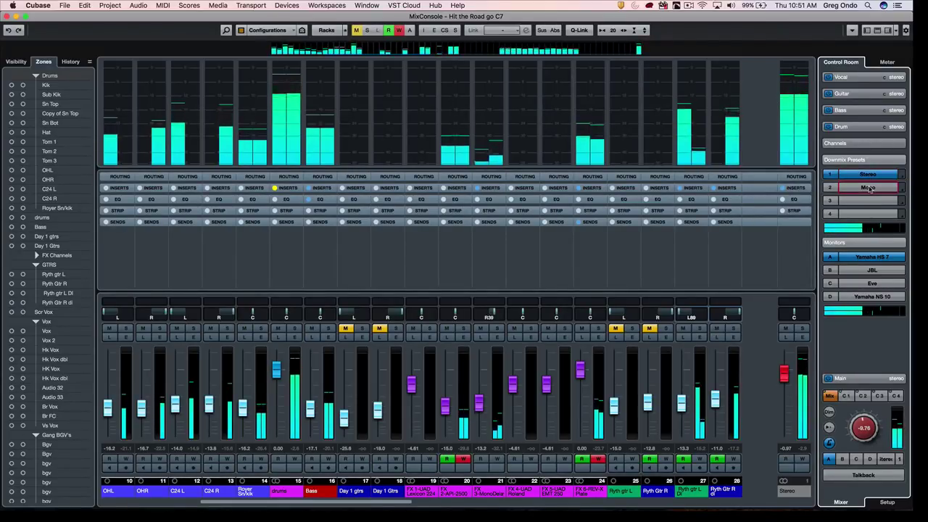
left_click(870, 188)
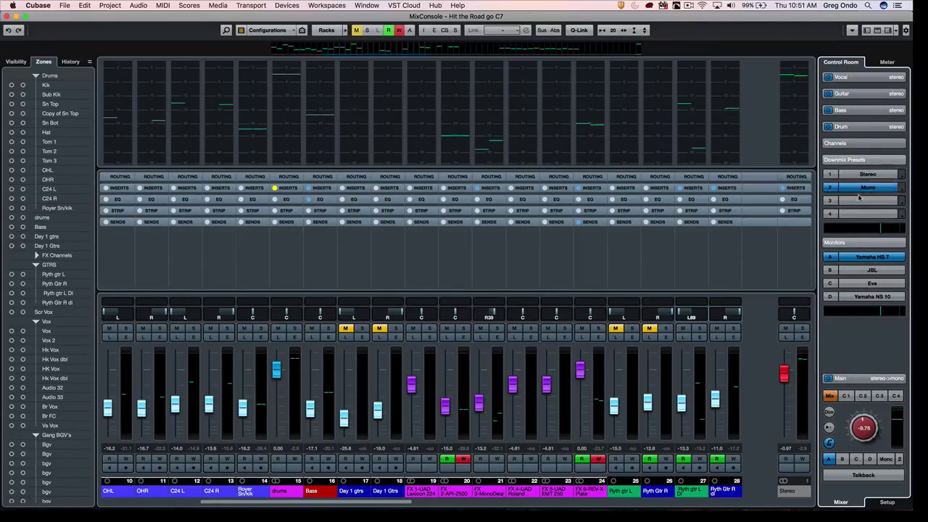
- Ride the Control Room monitoring volume knob up and down
left_click(853, 424)
left_click_drag(853, 424, 857, 412)
left_click_drag(856, 413, 846, 422)
scroll(855, 413, "up", 5)
scroll(858, 424, "down", 2)
scroll(858, 419, "up", 1)
scroll(859, 419, "down", 1)
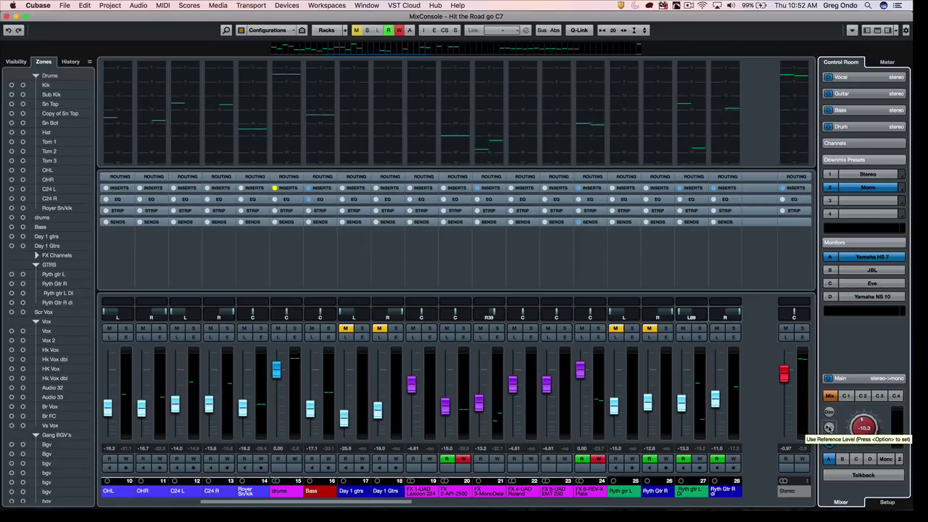
- Toggle Reference Level during playback, finally recalling it so the volume reads -10.3
key("alt")
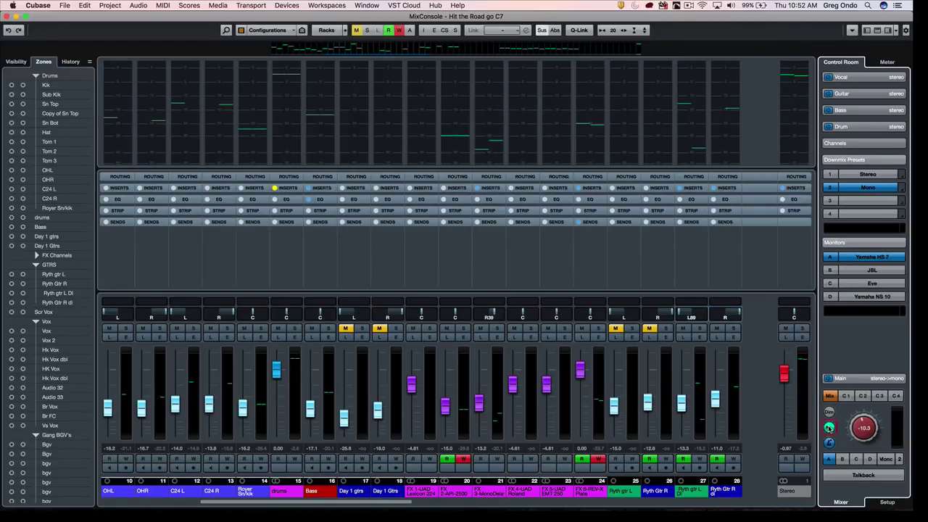
left_click(829, 428)
key("space")
left_click(830, 427)
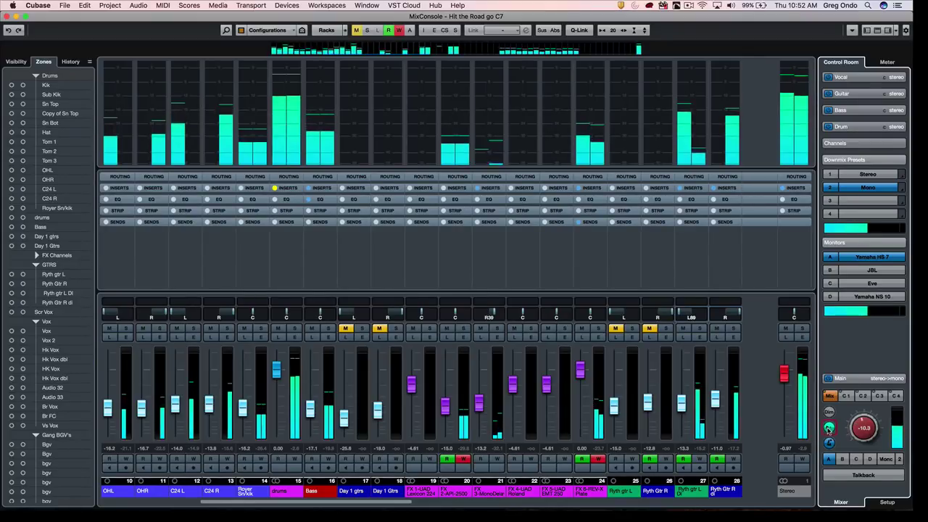
left_click(829, 427)
key("space")
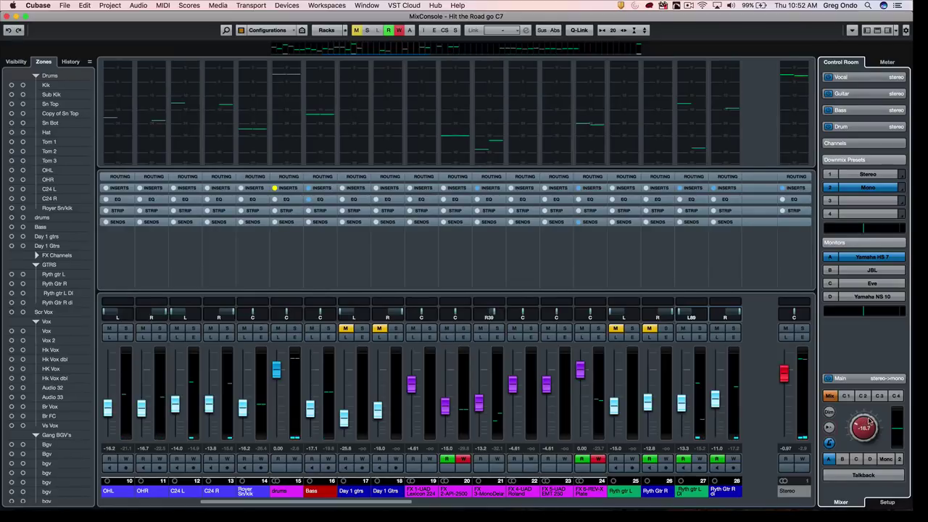
left_click(829, 427)
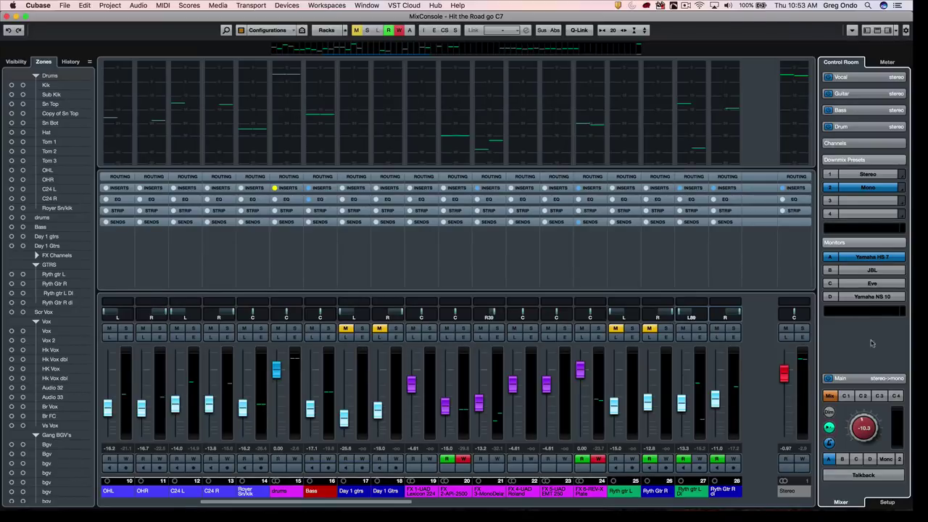
- Switch Control Room monitoring to monitor set D, the Yamaha NS 10 speakers
left_click(886, 297)
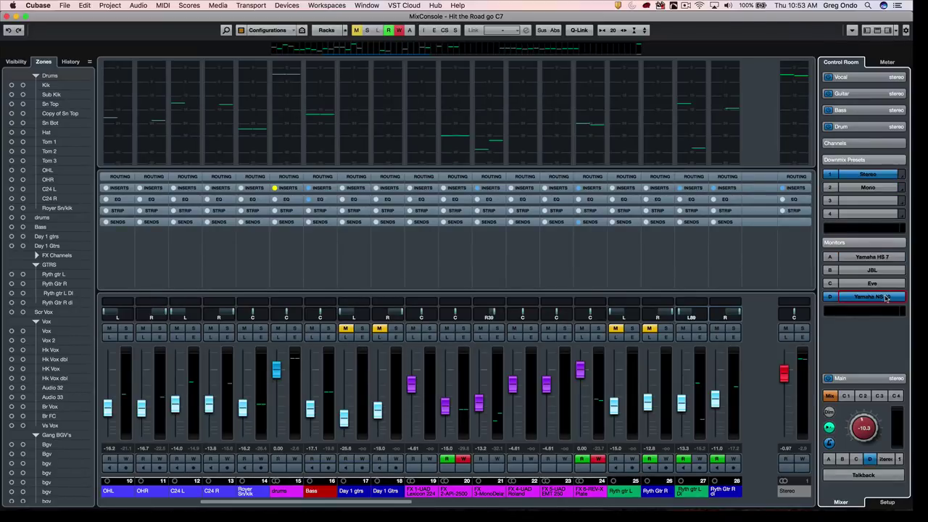
- Insert StudioEQ on the Monitors path and pull band 4 into a -9.7 dB high shelf at 5270 Hz
left_click(886, 502)
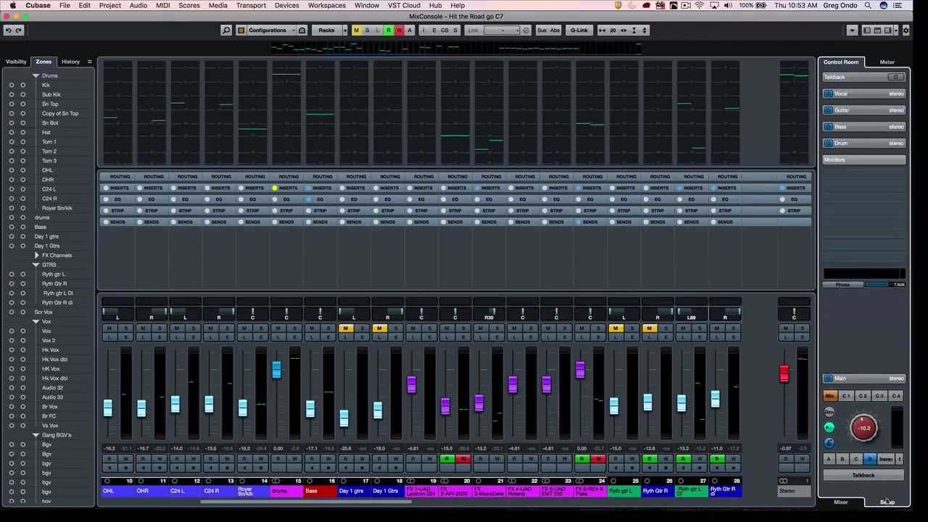
left_click(898, 173)
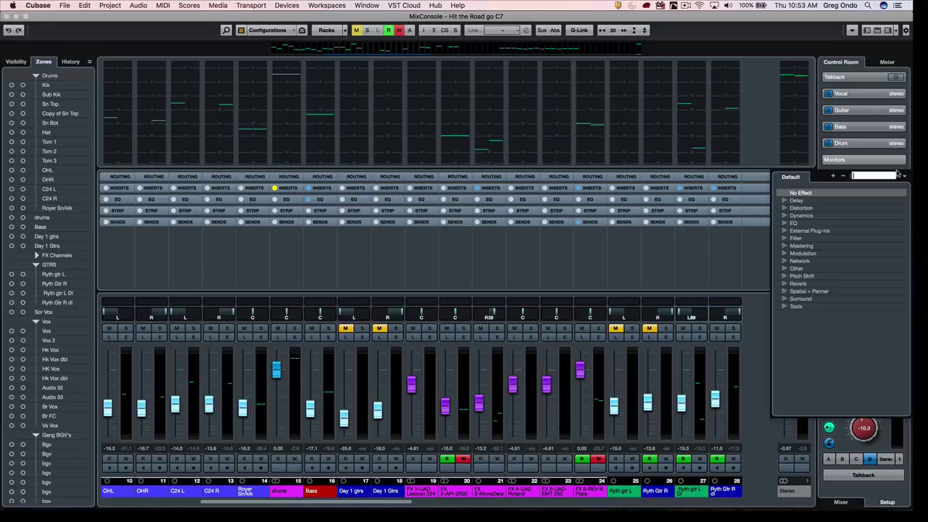
left_click(785, 224)
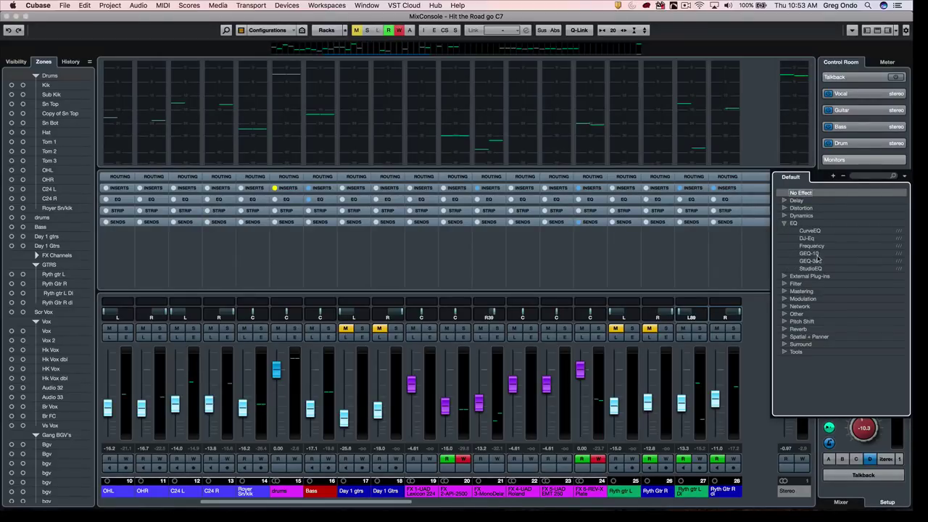
left_click(813, 269)
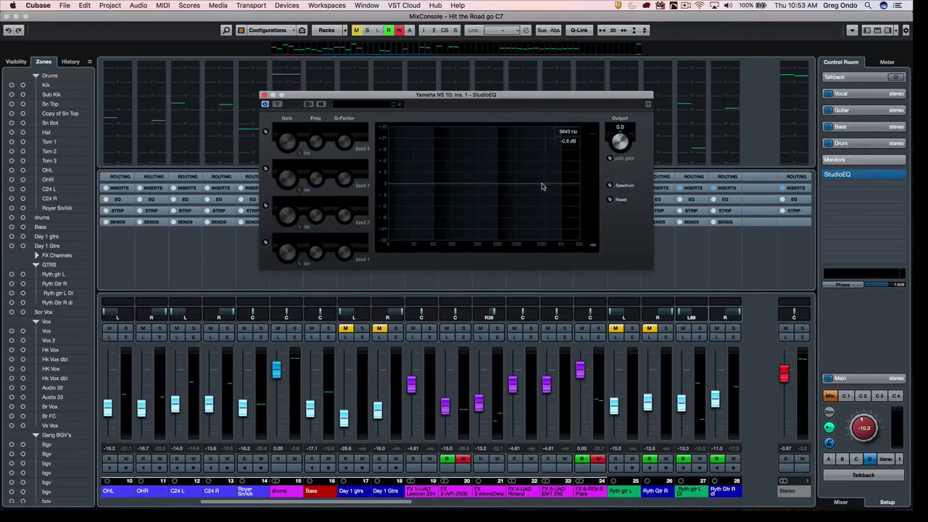
left_click_drag(543, 187, 541, 203)
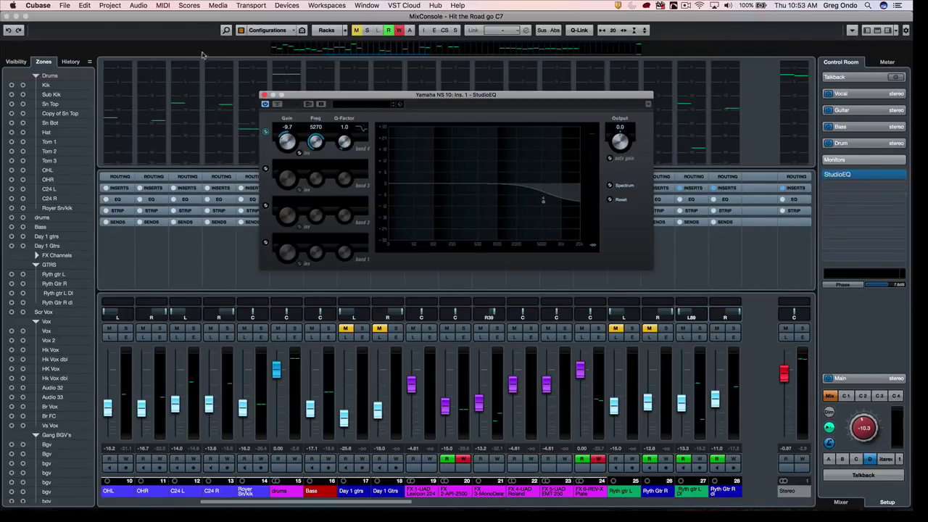
left_click(263, 95)
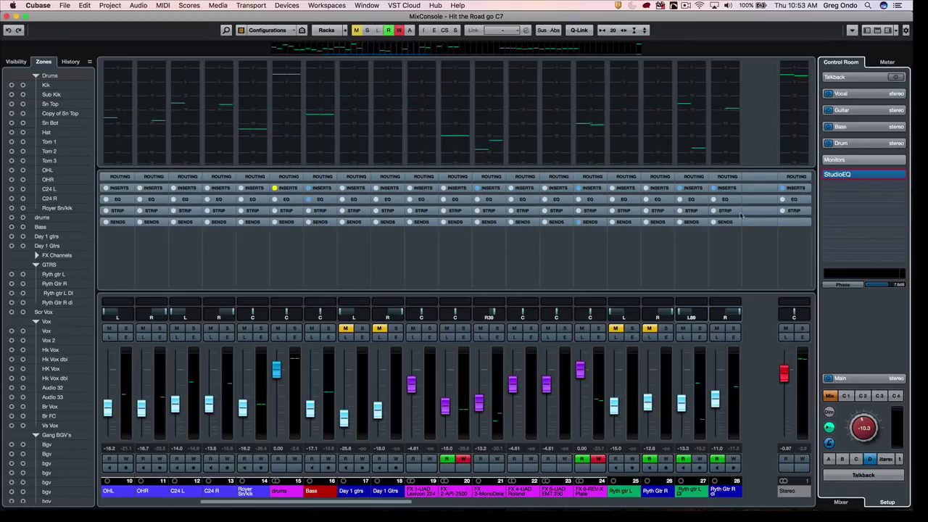